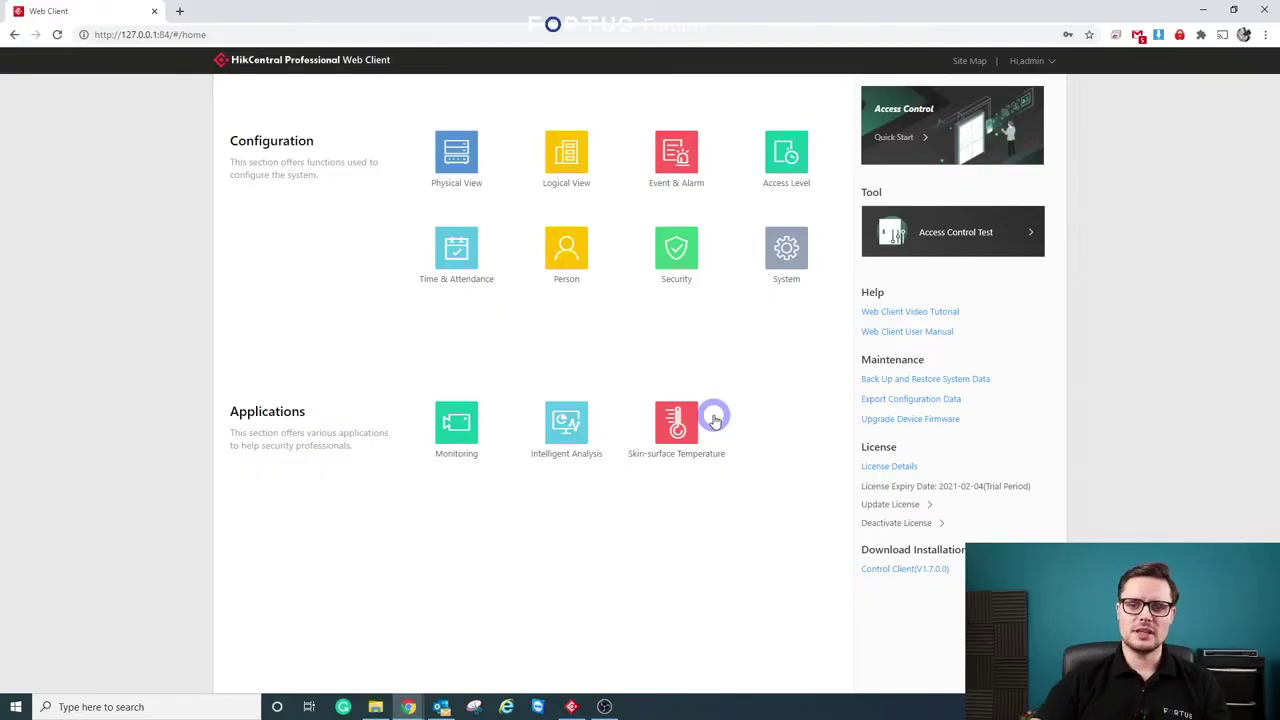
Open the Skin-surface Temperature application and view its history of captured temperature records for all screening points
click(677, 422)
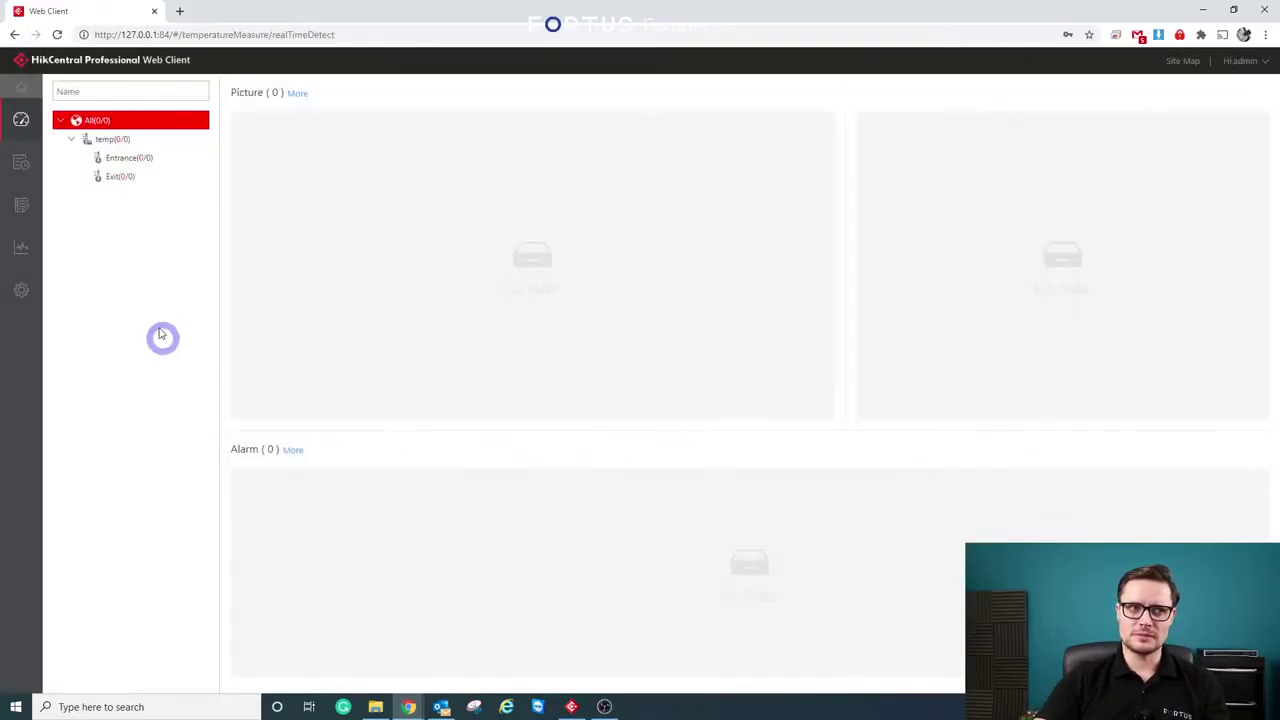
click(20, 163)
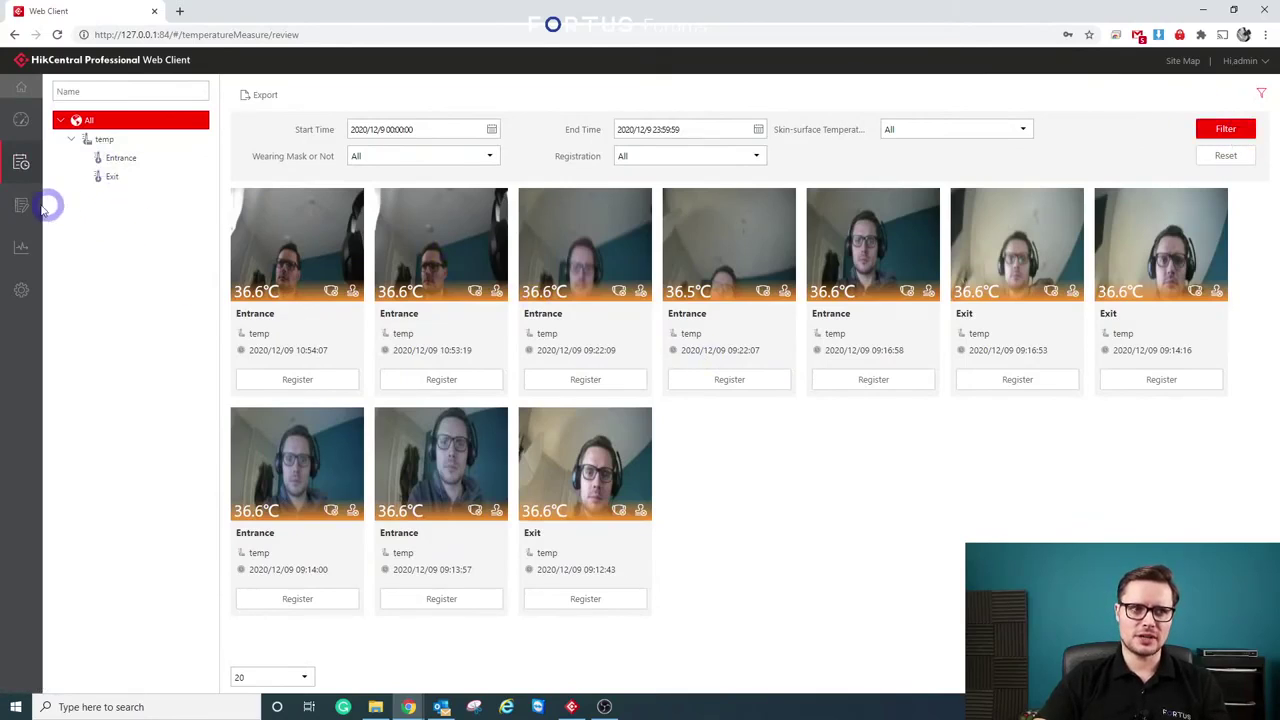
mouse_move(33, 208)
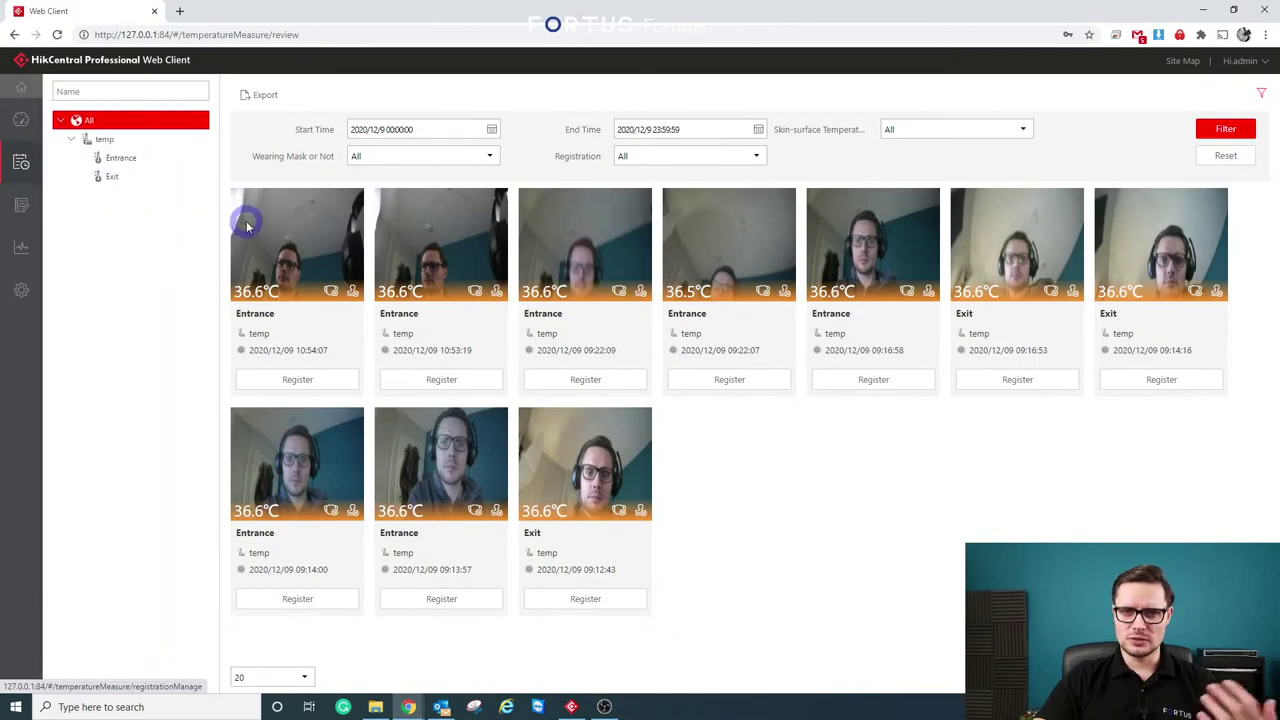
Switch to the HikCentral Professional Control Client and open its Monitoring live view
click(572, 707)
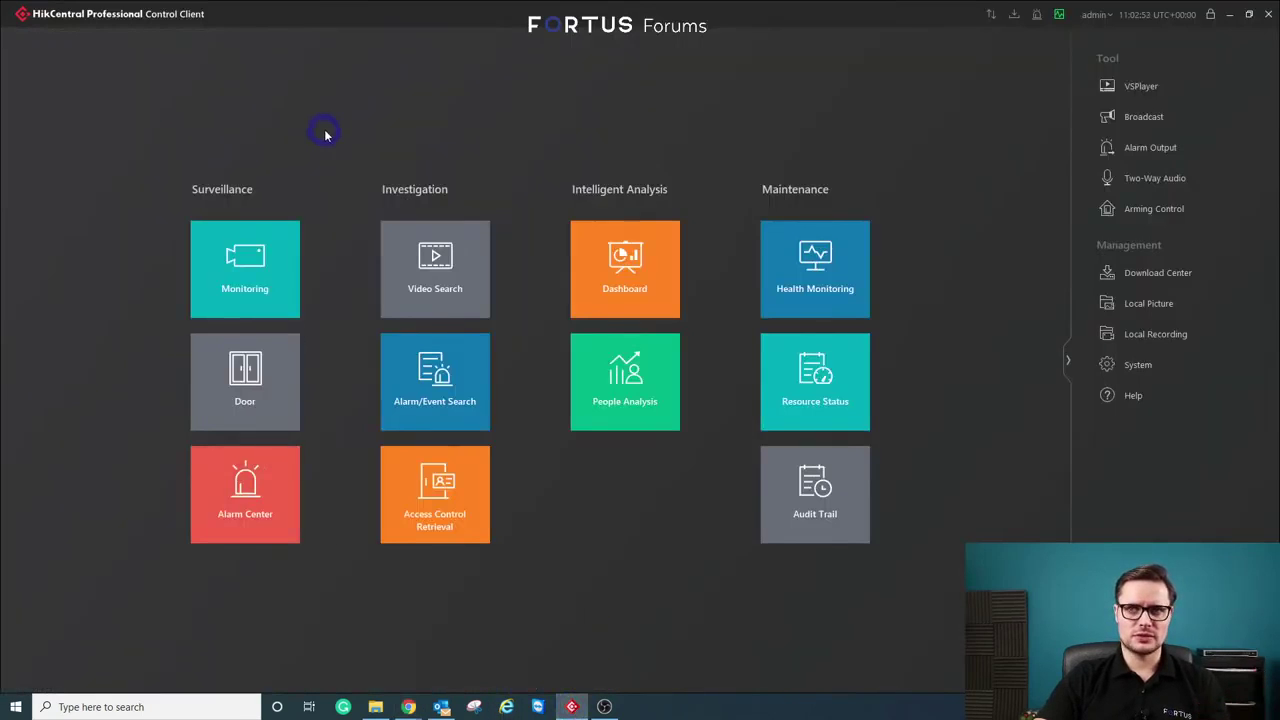
click(990, 14)
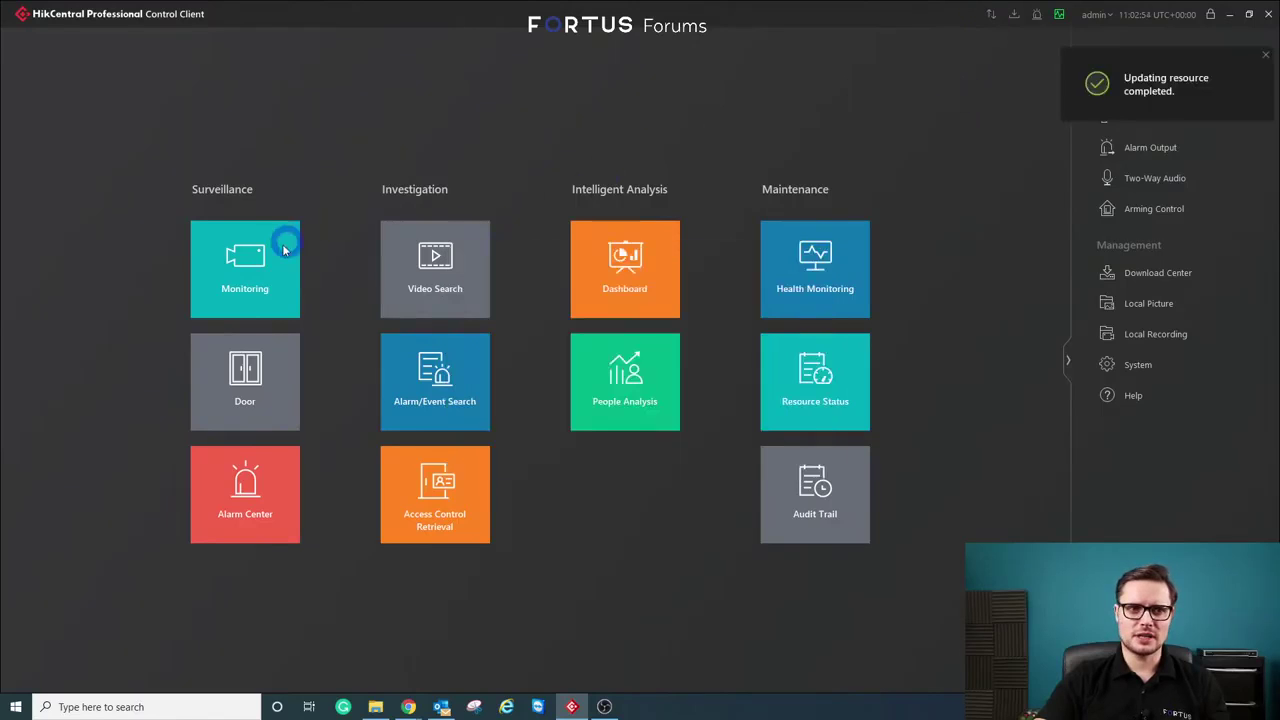
click(278, 254)
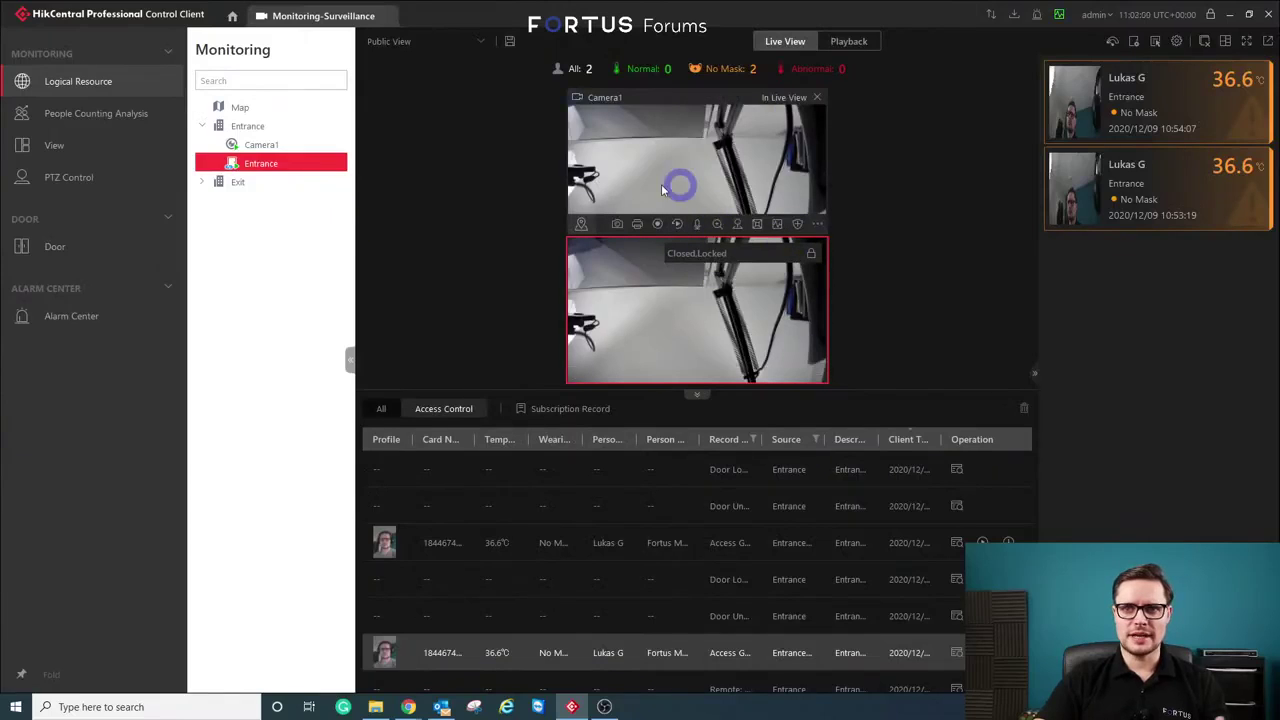
Add the Exit area's camera and door to the live view alongside the Entrance feeds
click(203, 181)
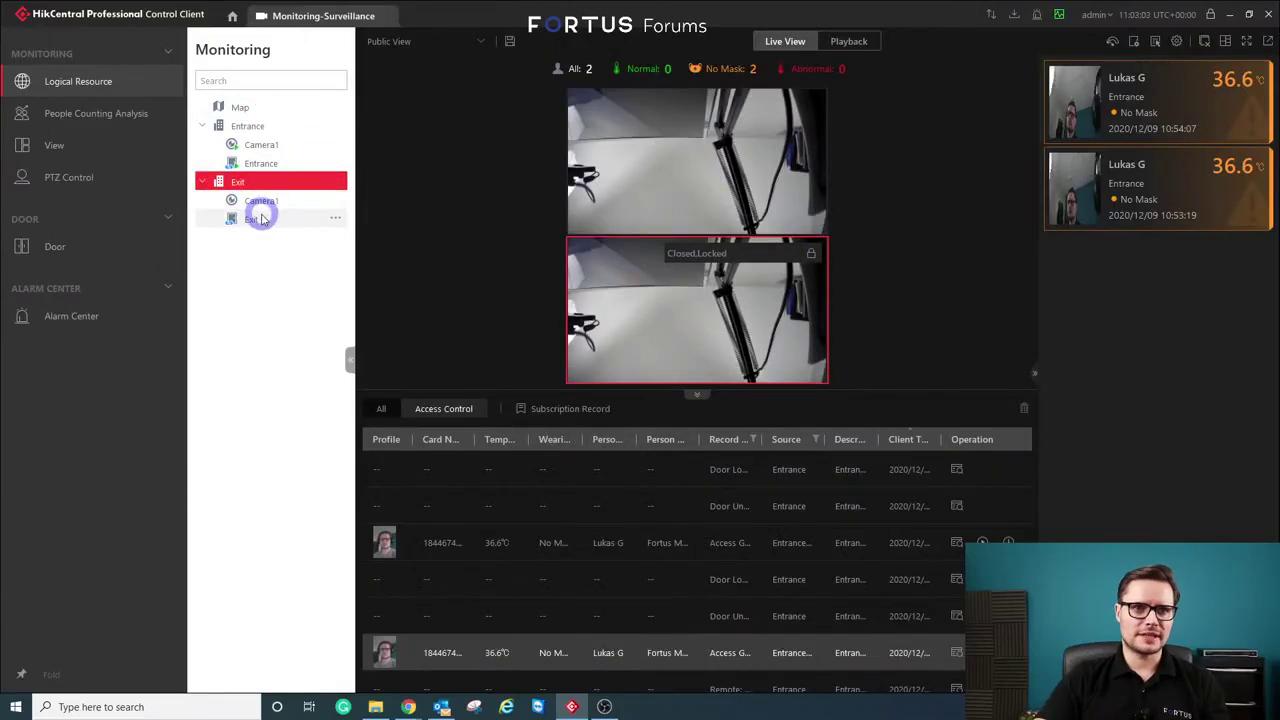
drag(240, 187, 978, 189)
click(1000, 193)
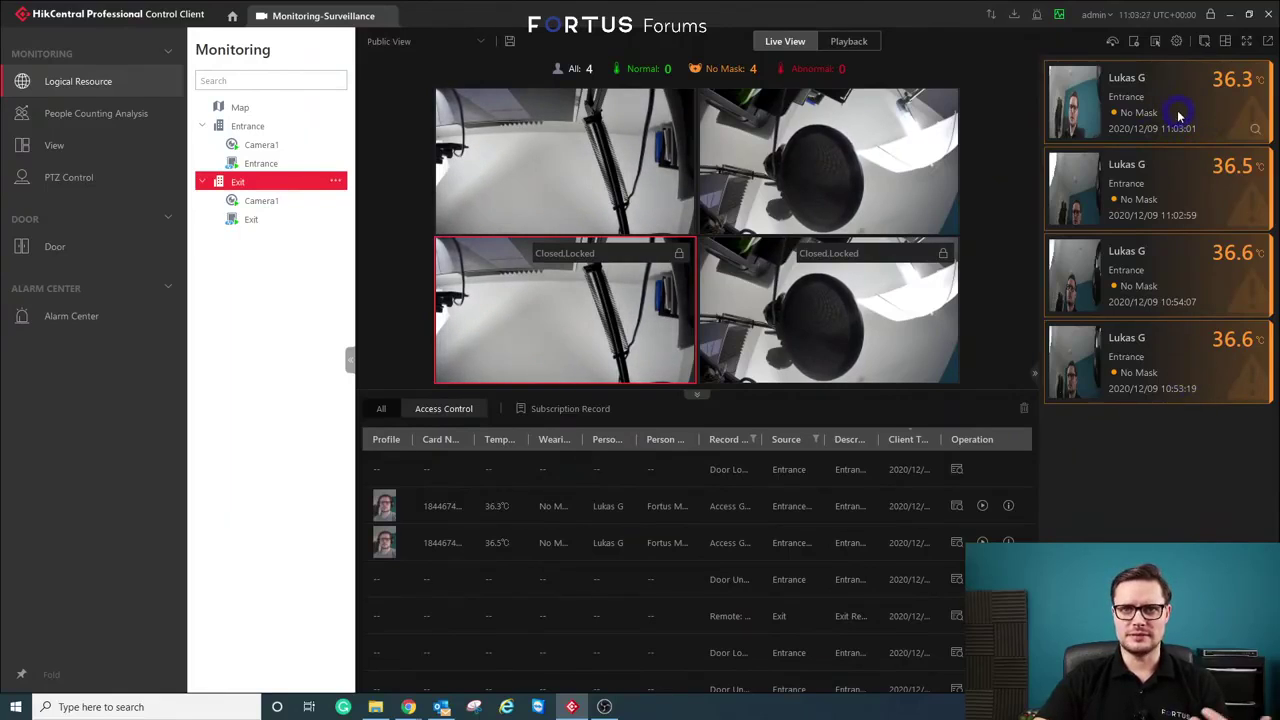
From the newest temperature record, retrieve the access records and search them across both the Entrance and Exit access points
click(1256, 133)
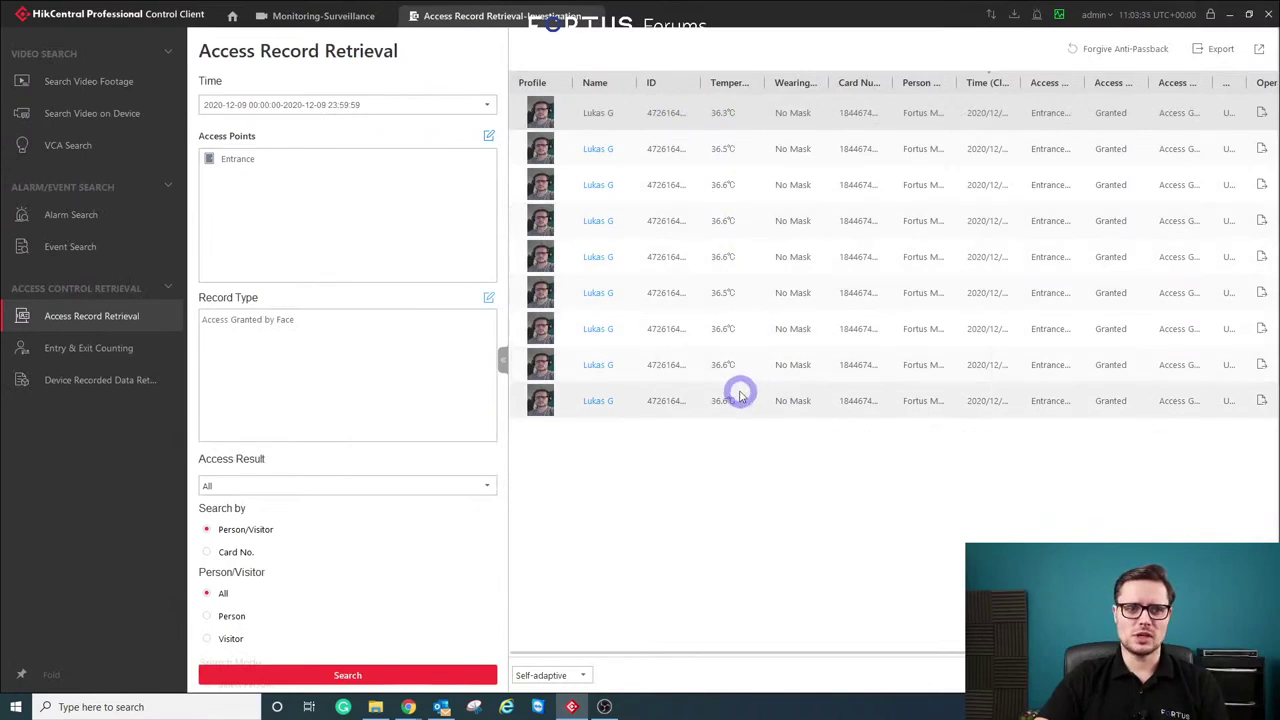
click(489, 136)
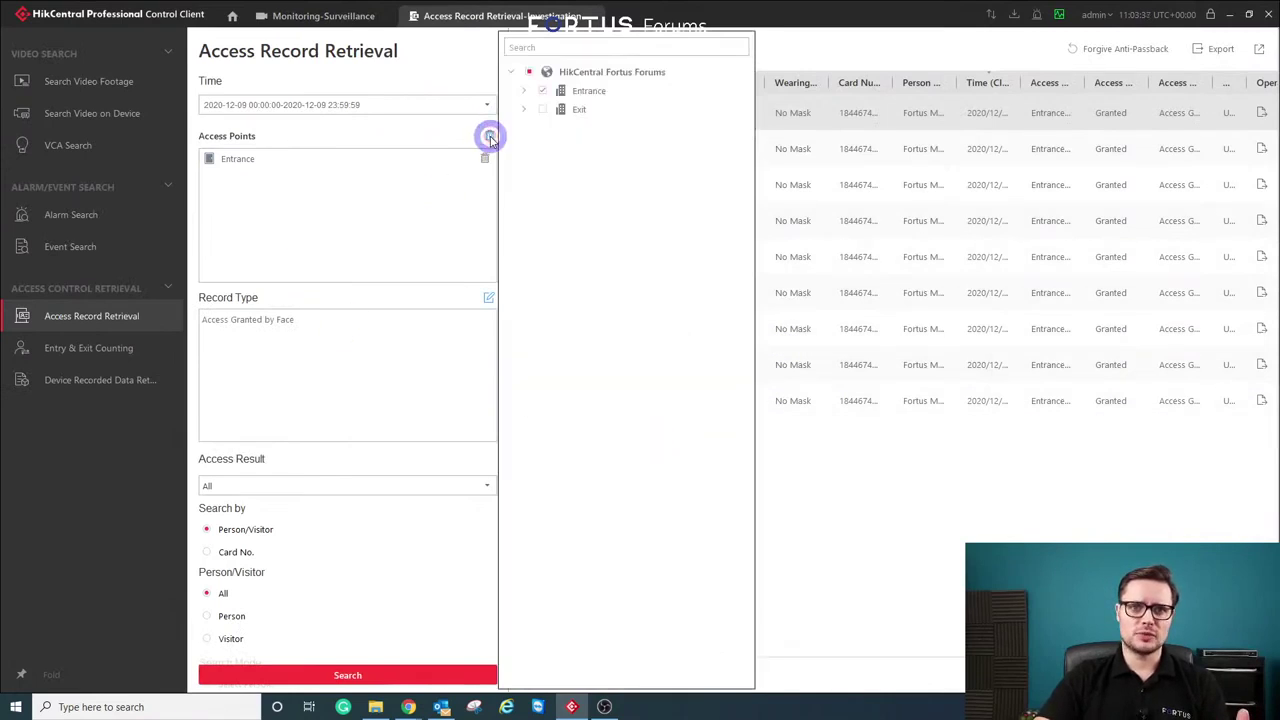
click(530, 72)
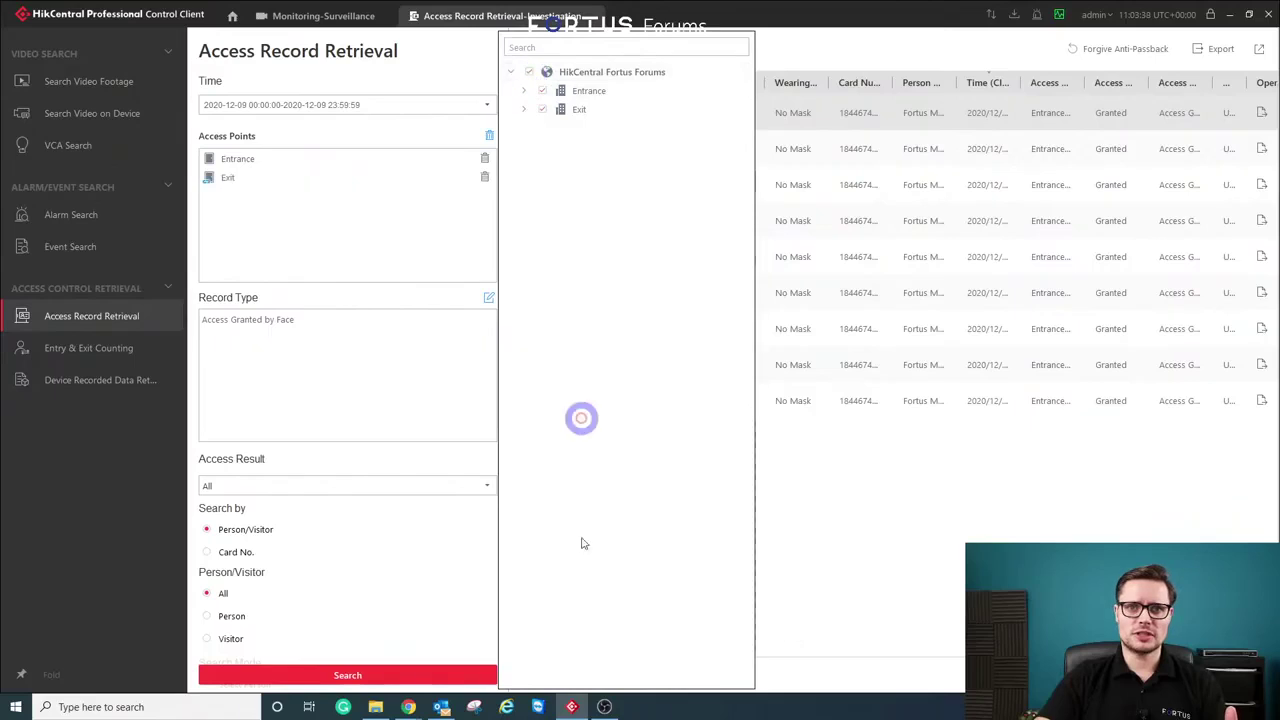
click(327, 386)
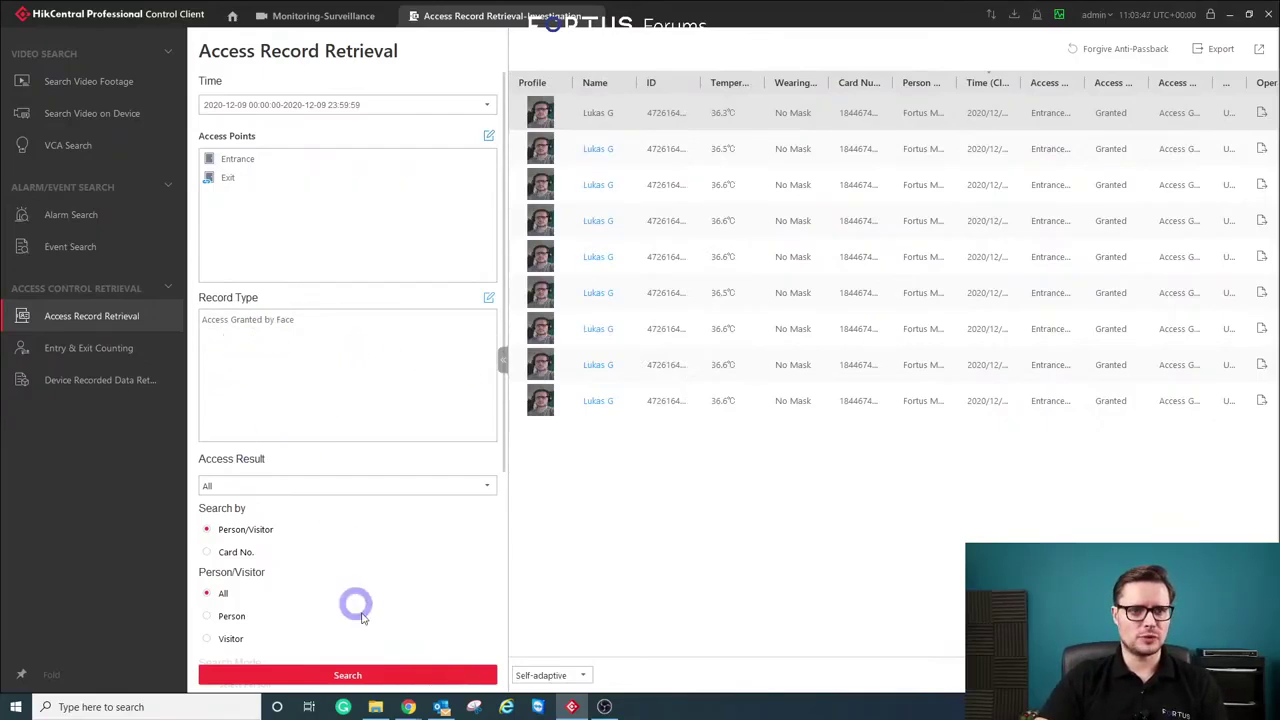
click(373, 676)
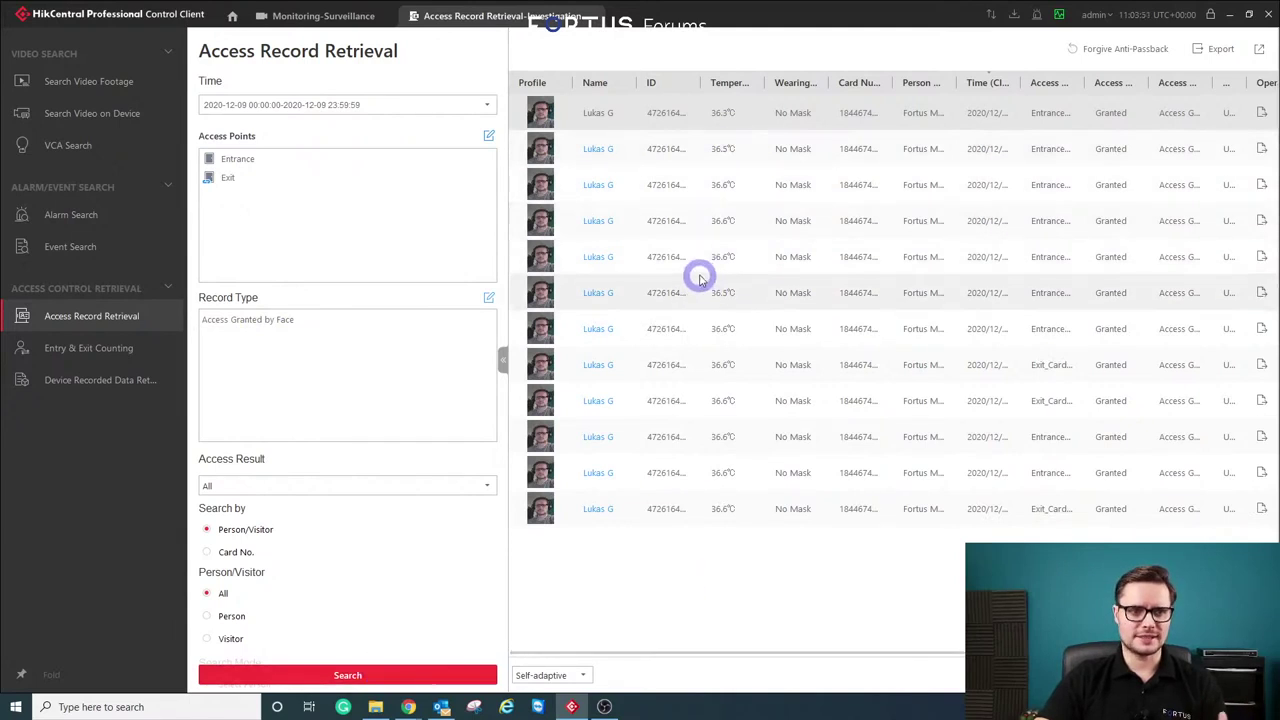
Search the Entry & Exit Counting of the Master report with the counting type People Stayed
click(120, 358)
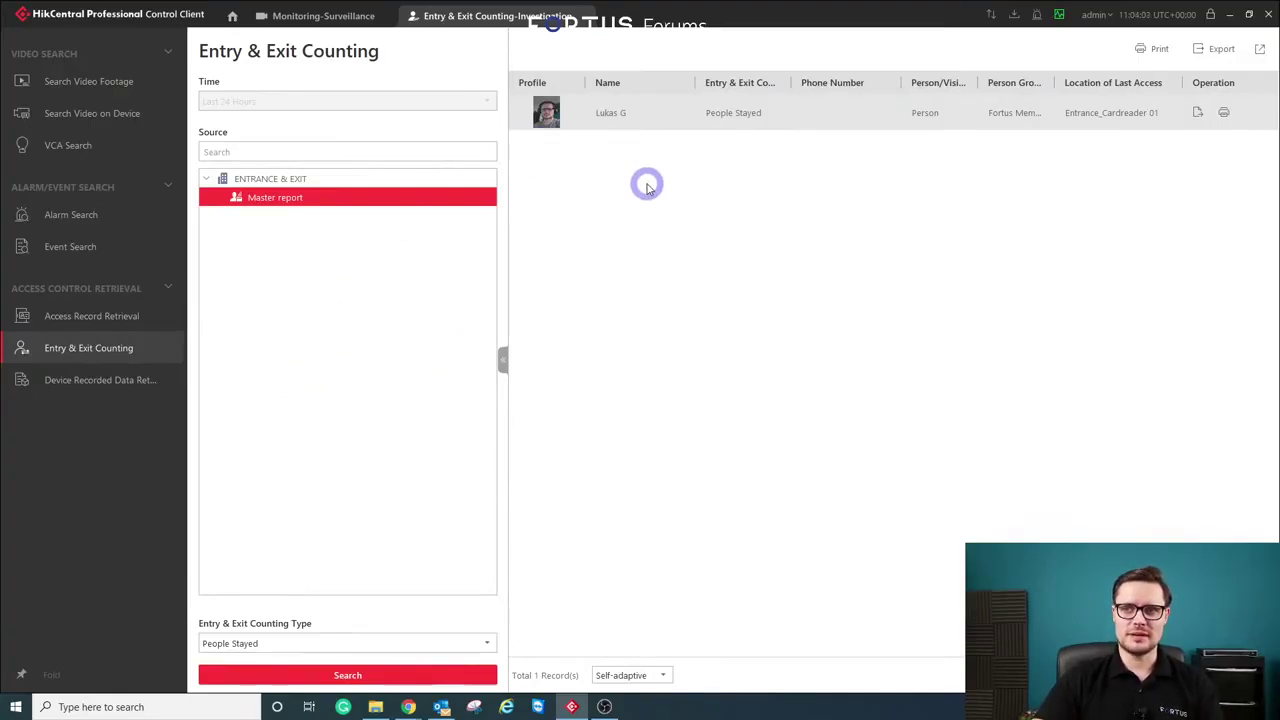
click(329, 646)
click(276, 664)
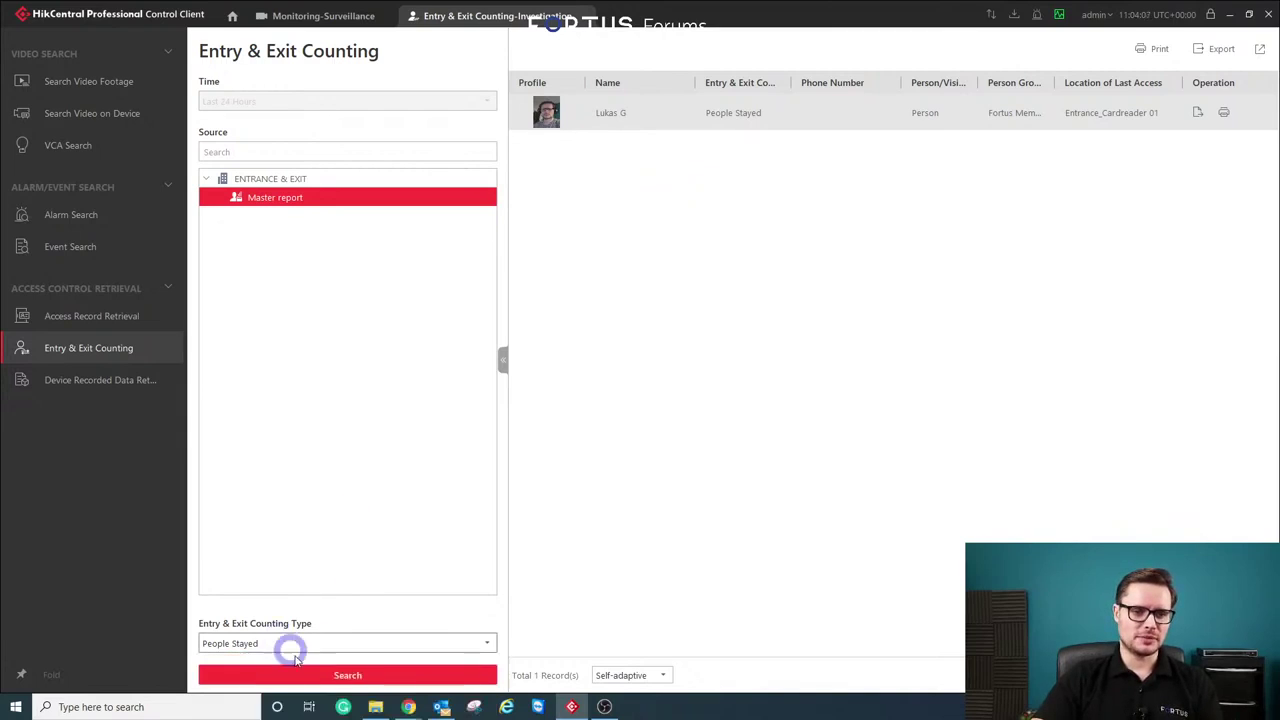
click(346, 675)
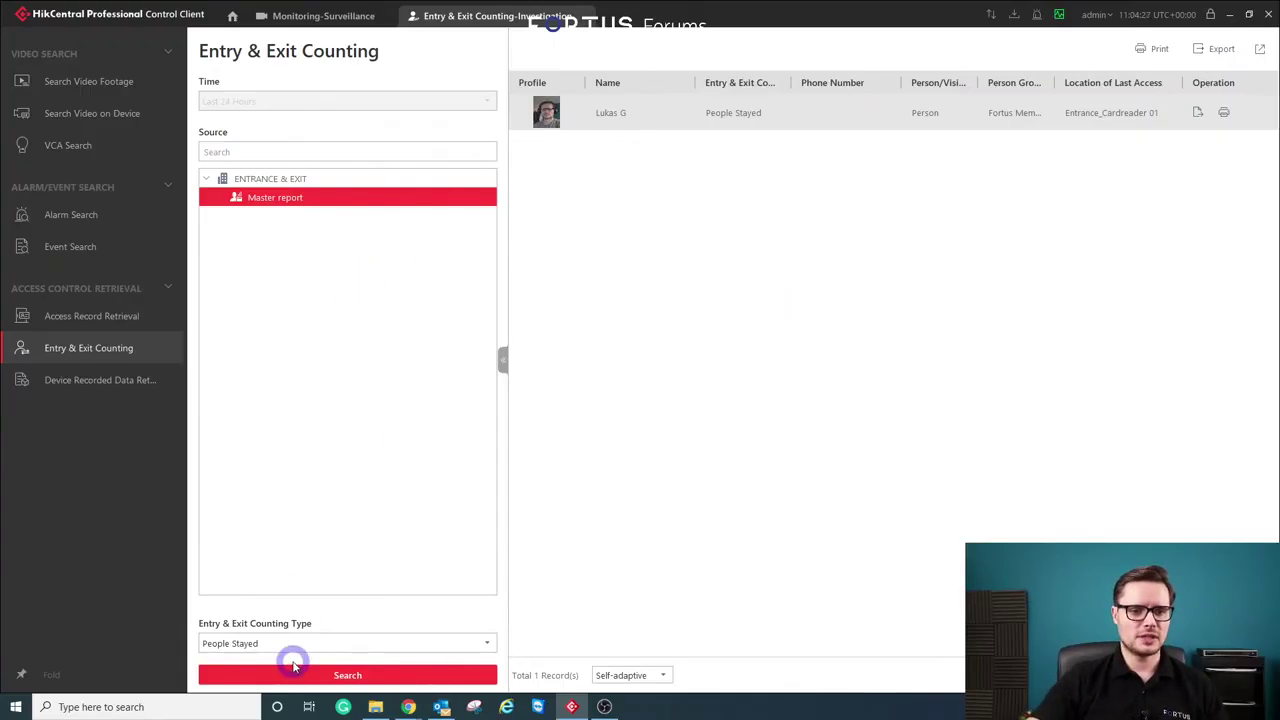
click(357, 680)
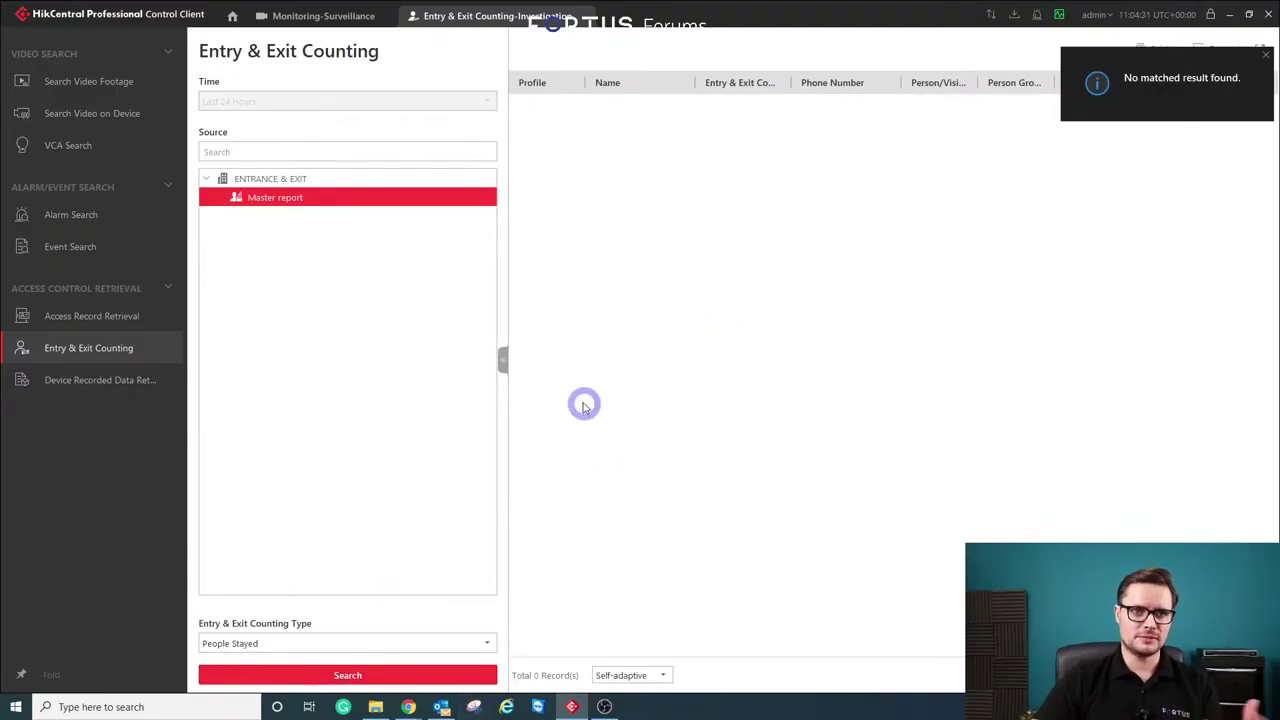
Set the counting type to People Exited and search the Master report again
click(324, 645)
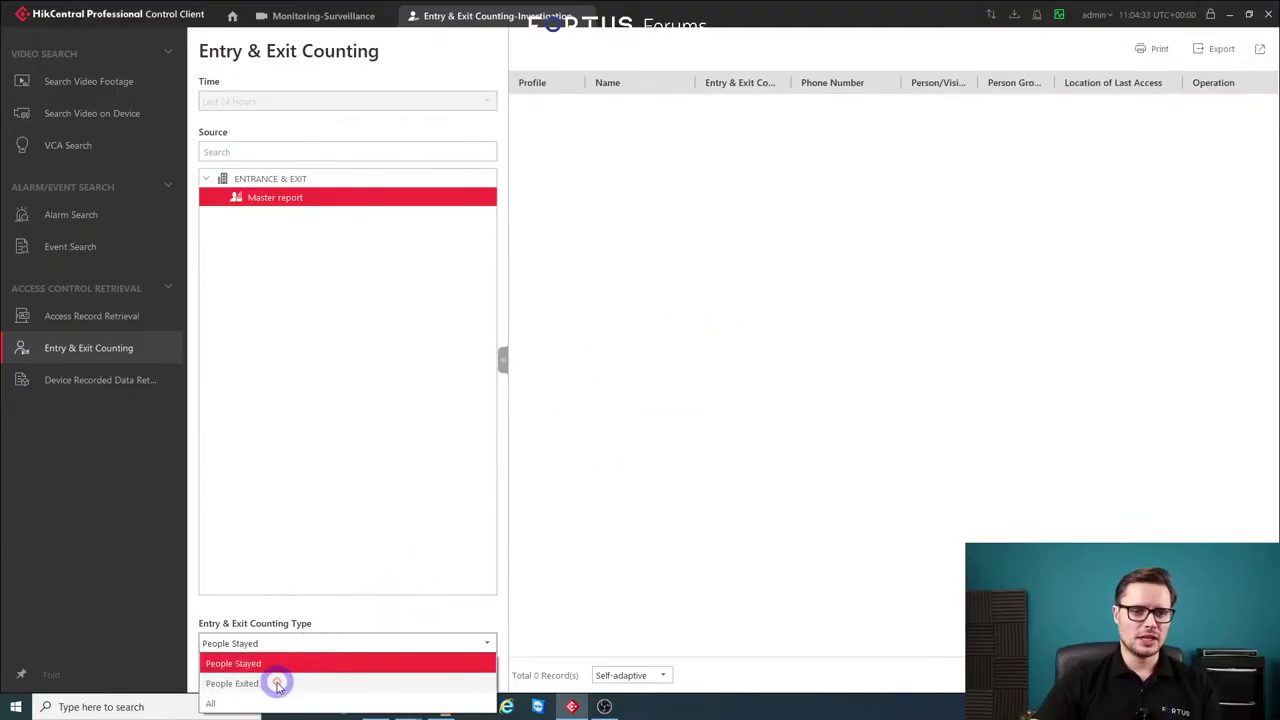
click(280, 686)
click(347, 677)
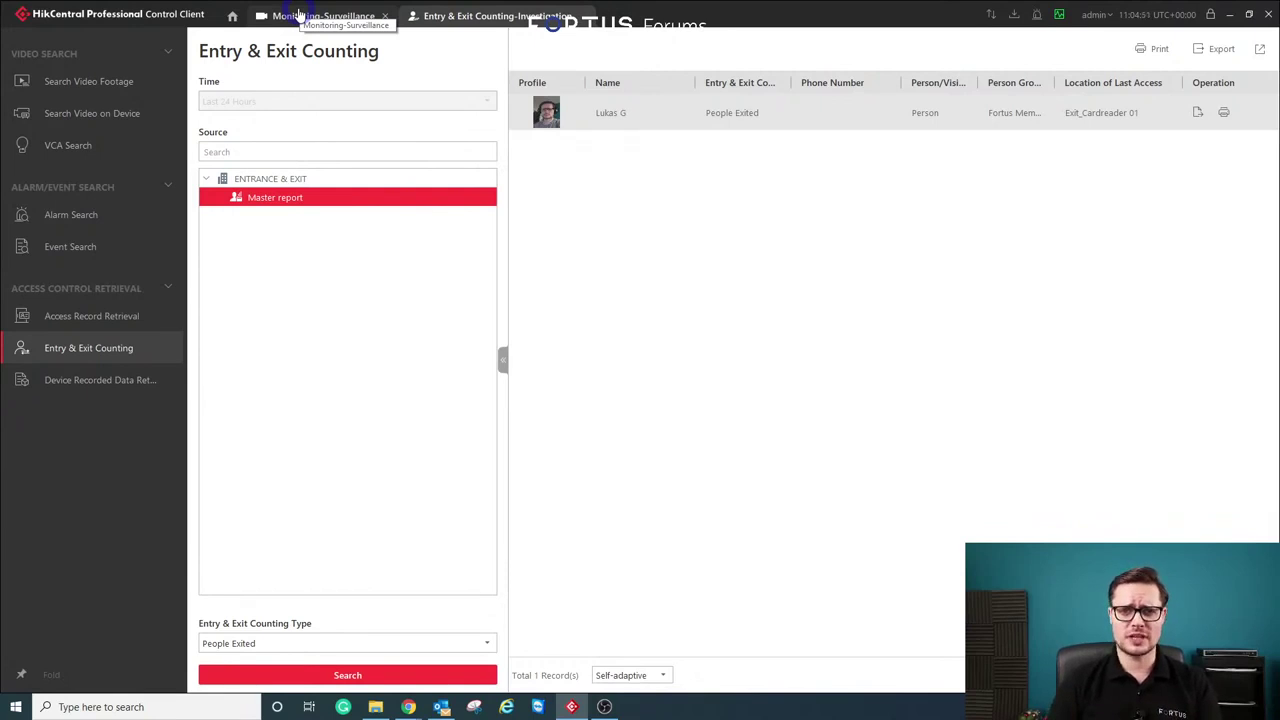
Open the Intelligent Analysis dashboard from the home page and start a Skin-surface Temperature Analysis report
click(232, 16)
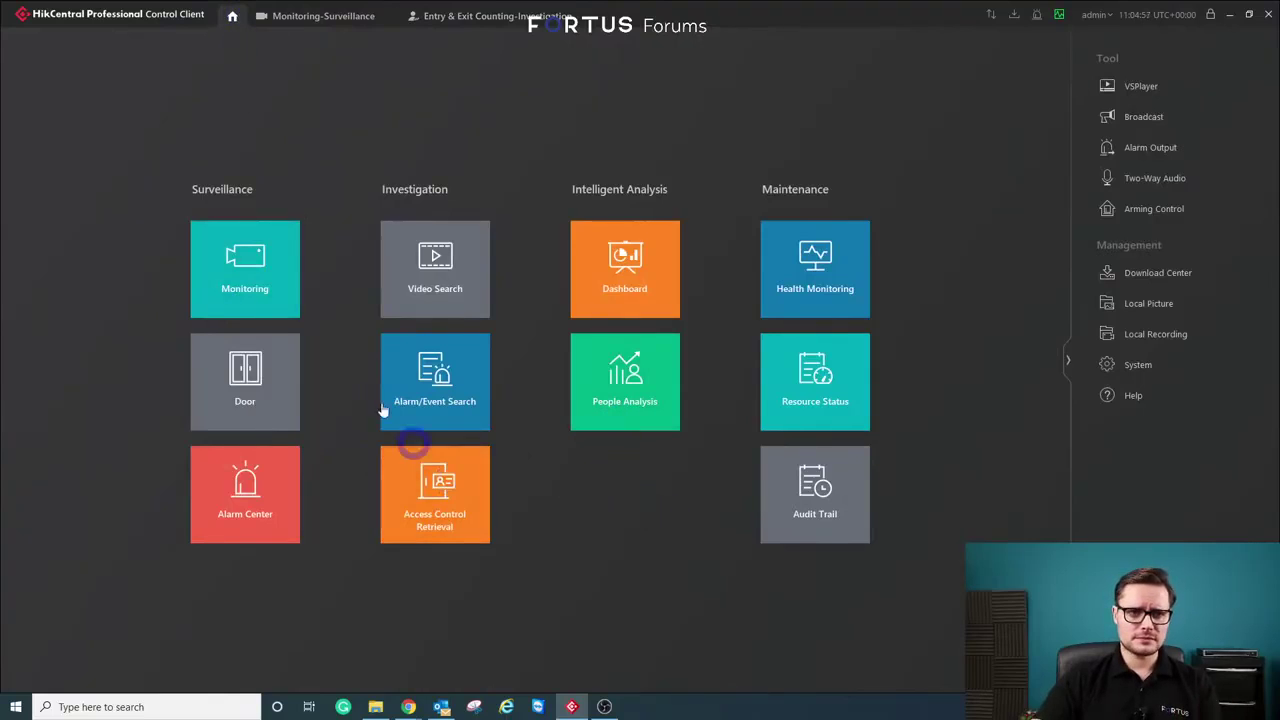
click(449, 514)
click(232, 16)
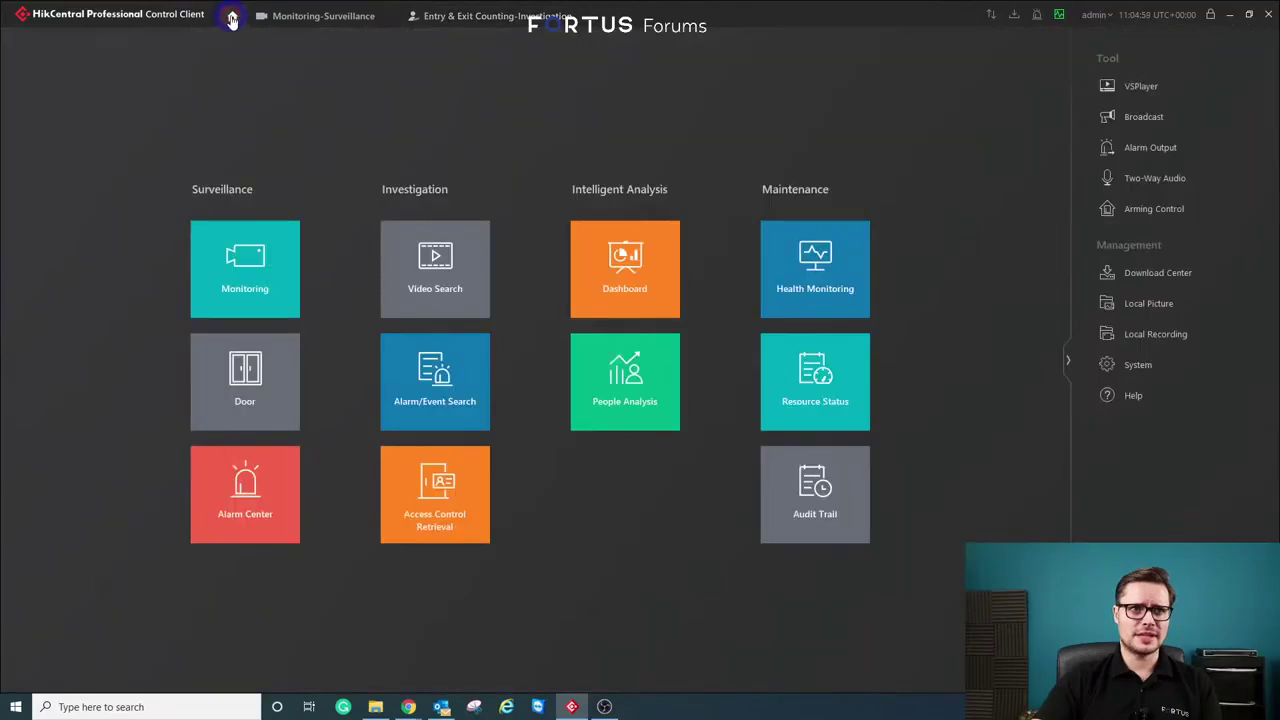
click(652, 278)
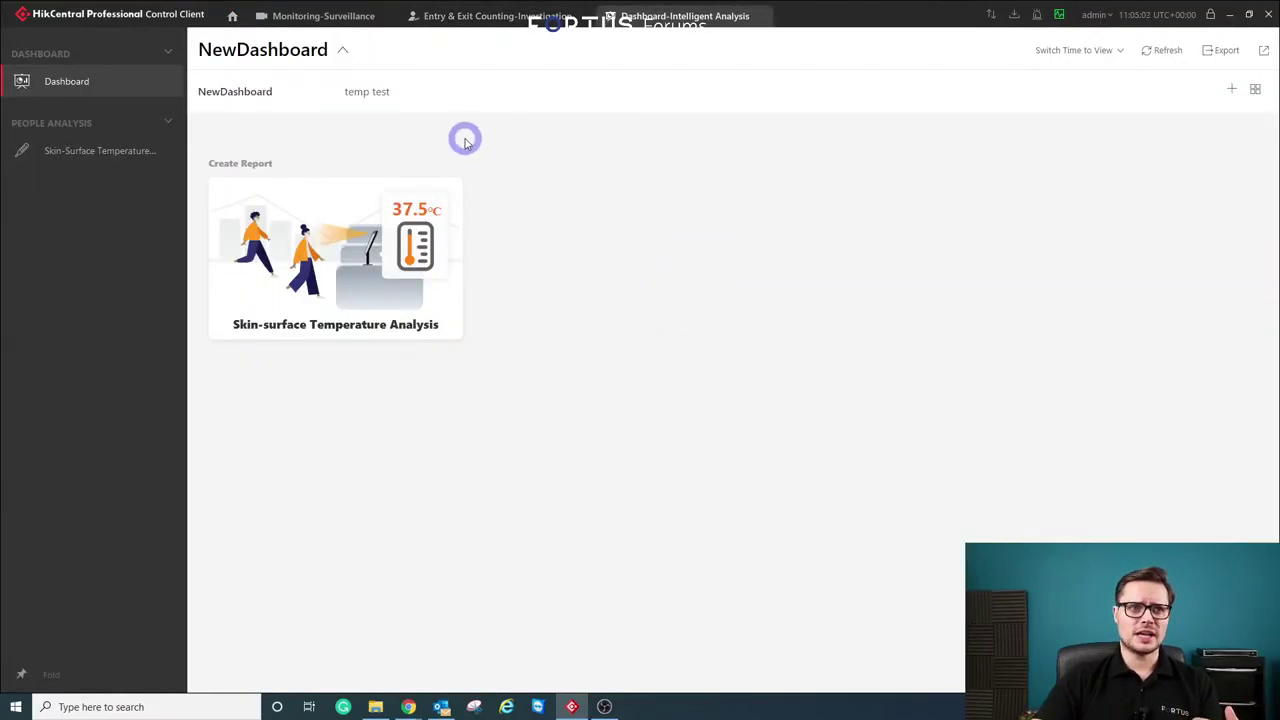
click(323, 240)
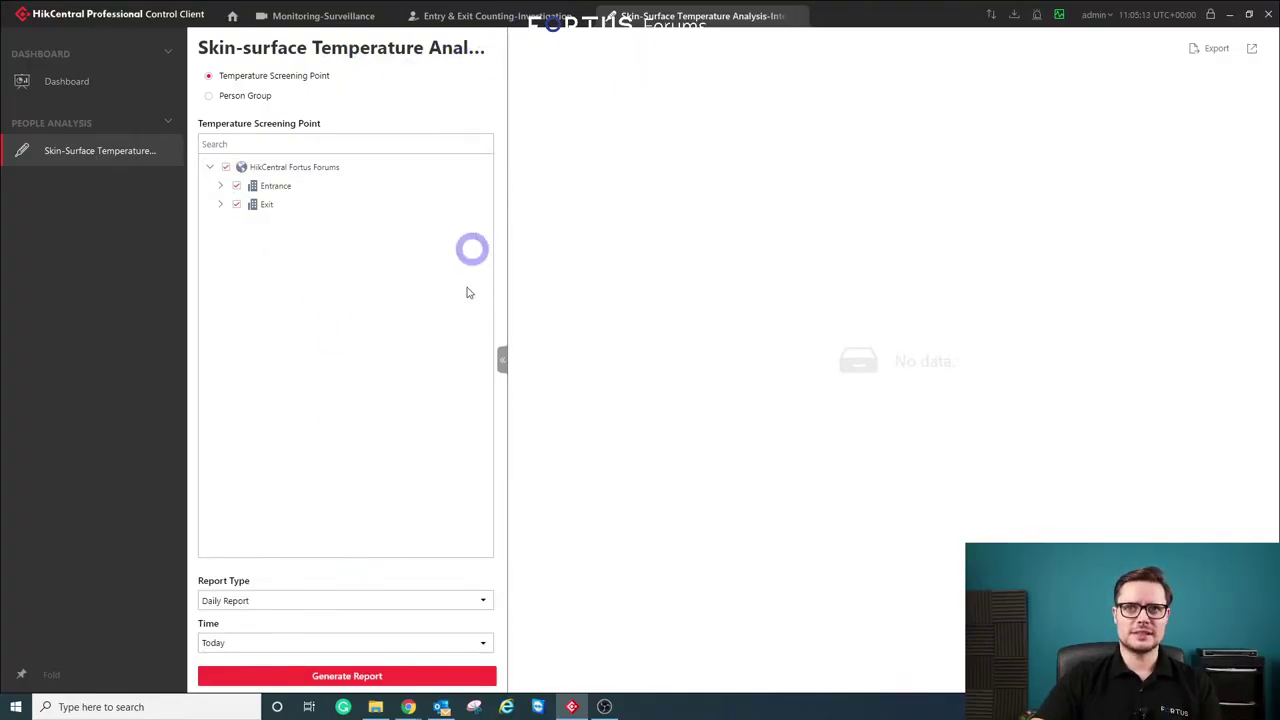
Generate a Monthly Report for This Month with only the Entrance screening point included
click(291, 603)
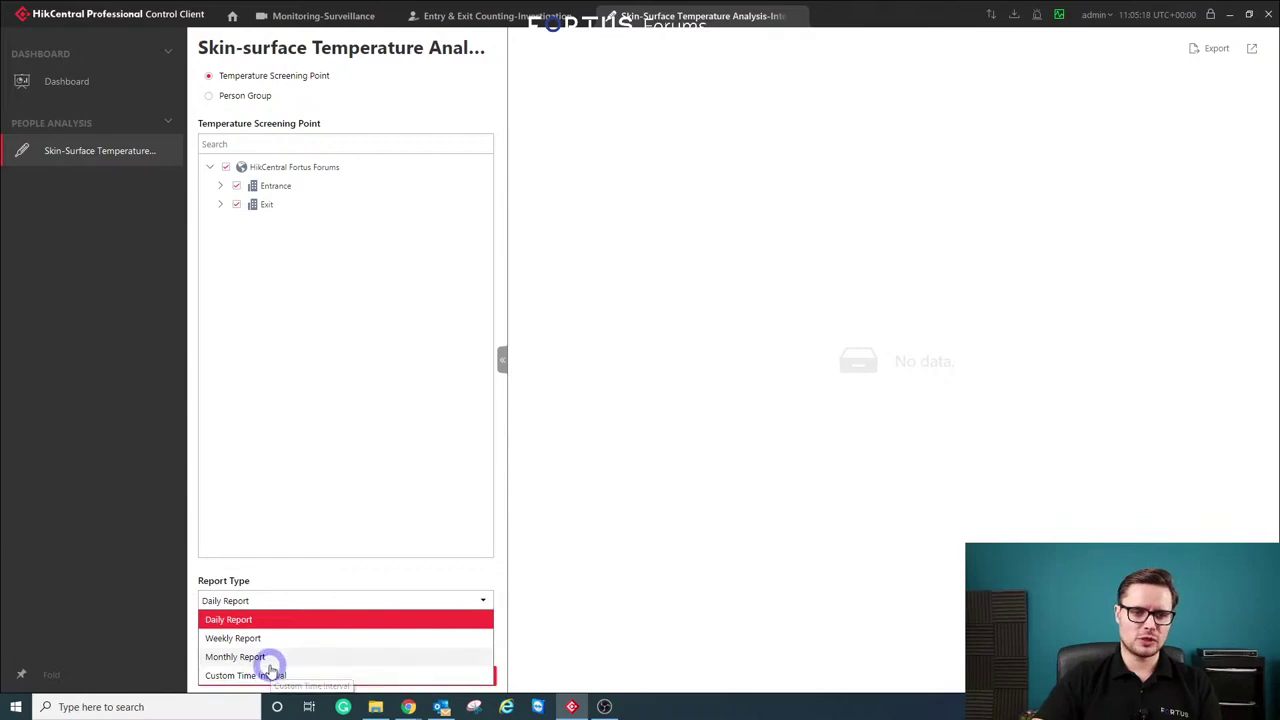
click(264, 657)
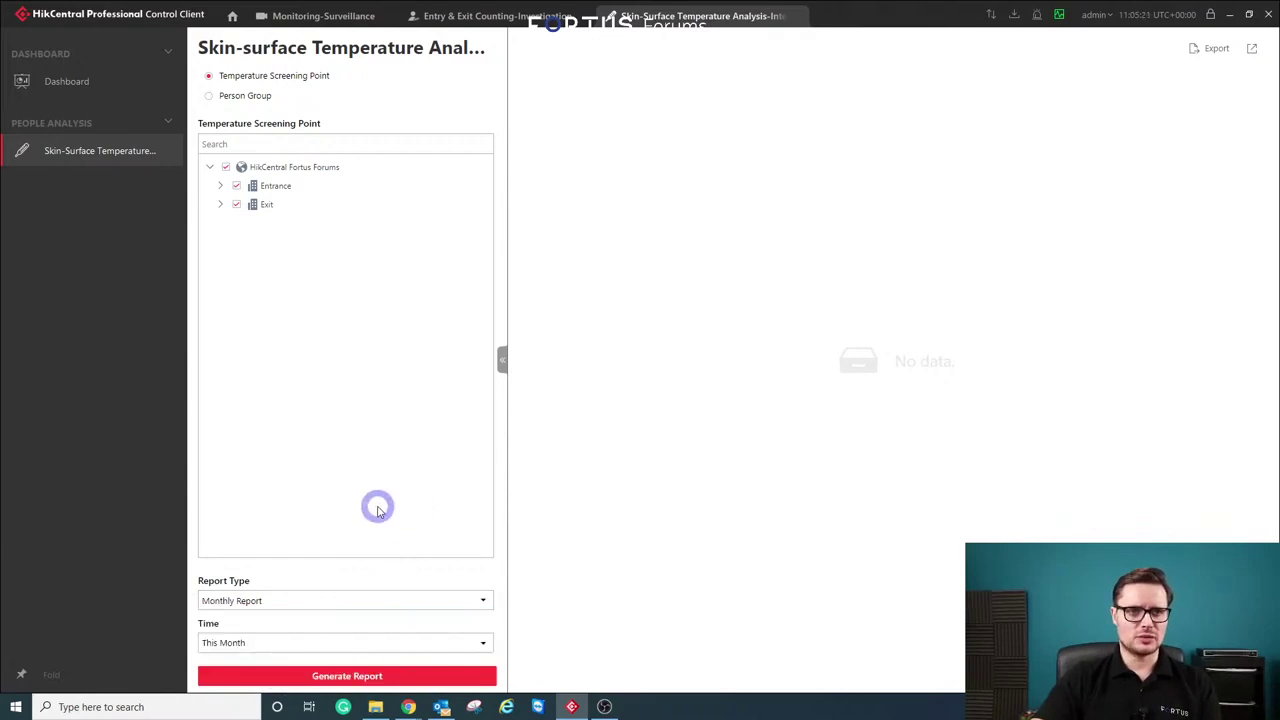
click(236, 204)
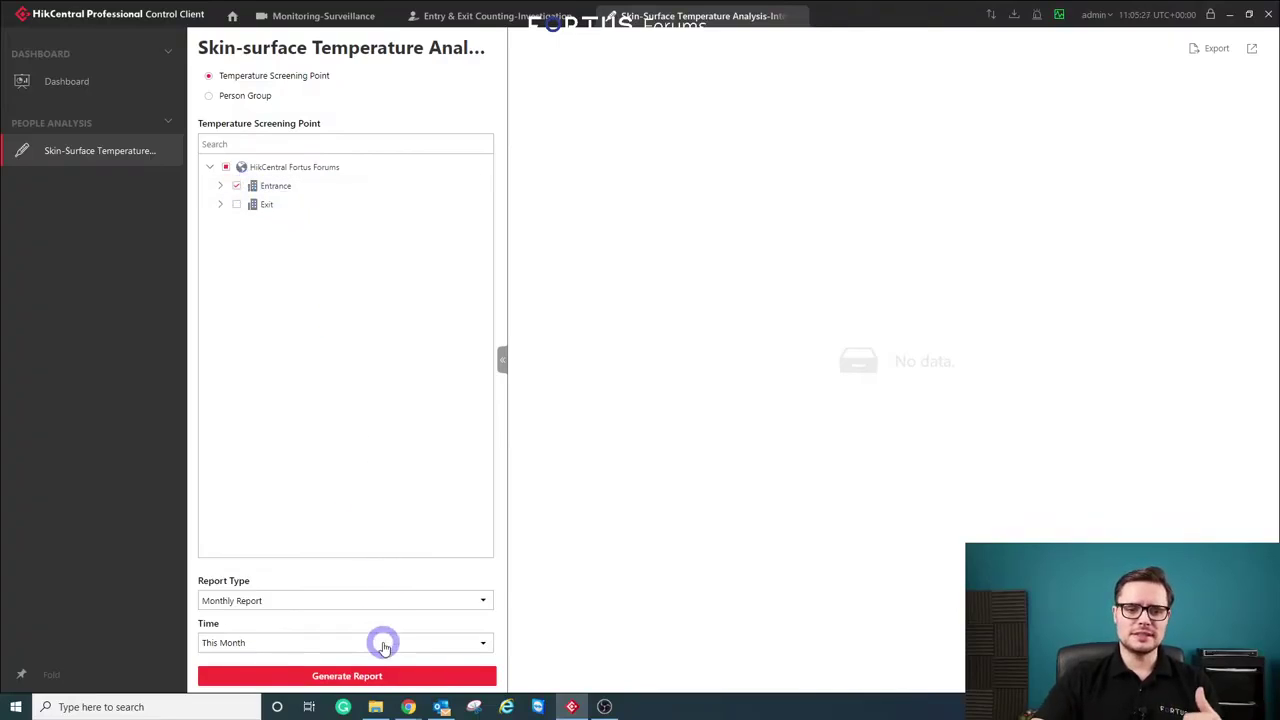
click(380, 676)
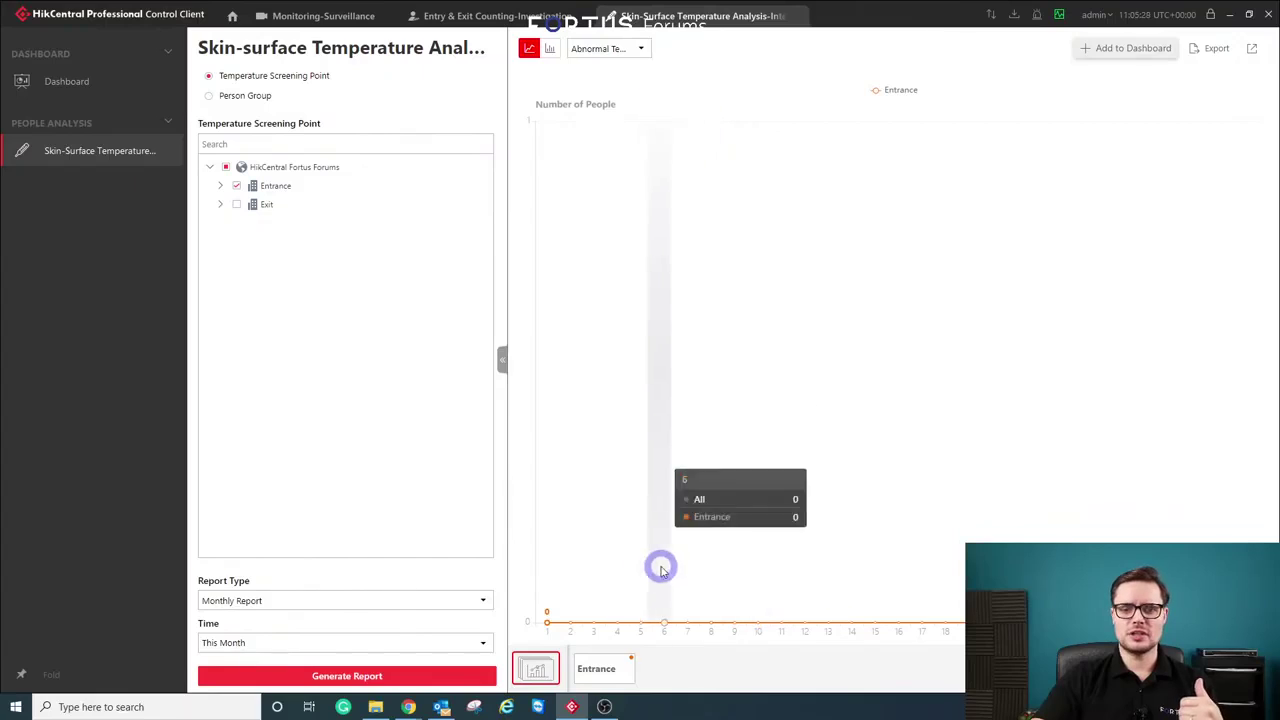
View the Entrance chart of the report as a bar chart, then return it to a line chart
click(603, 668)
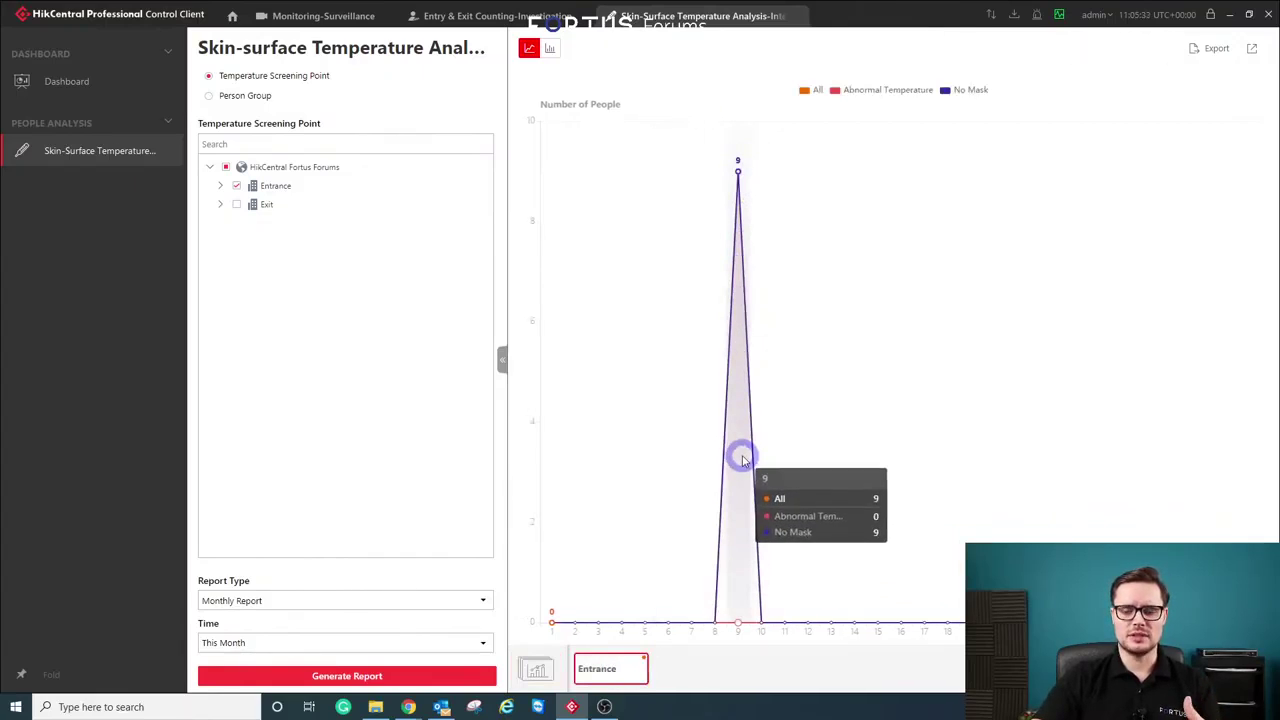
click(550, 48)
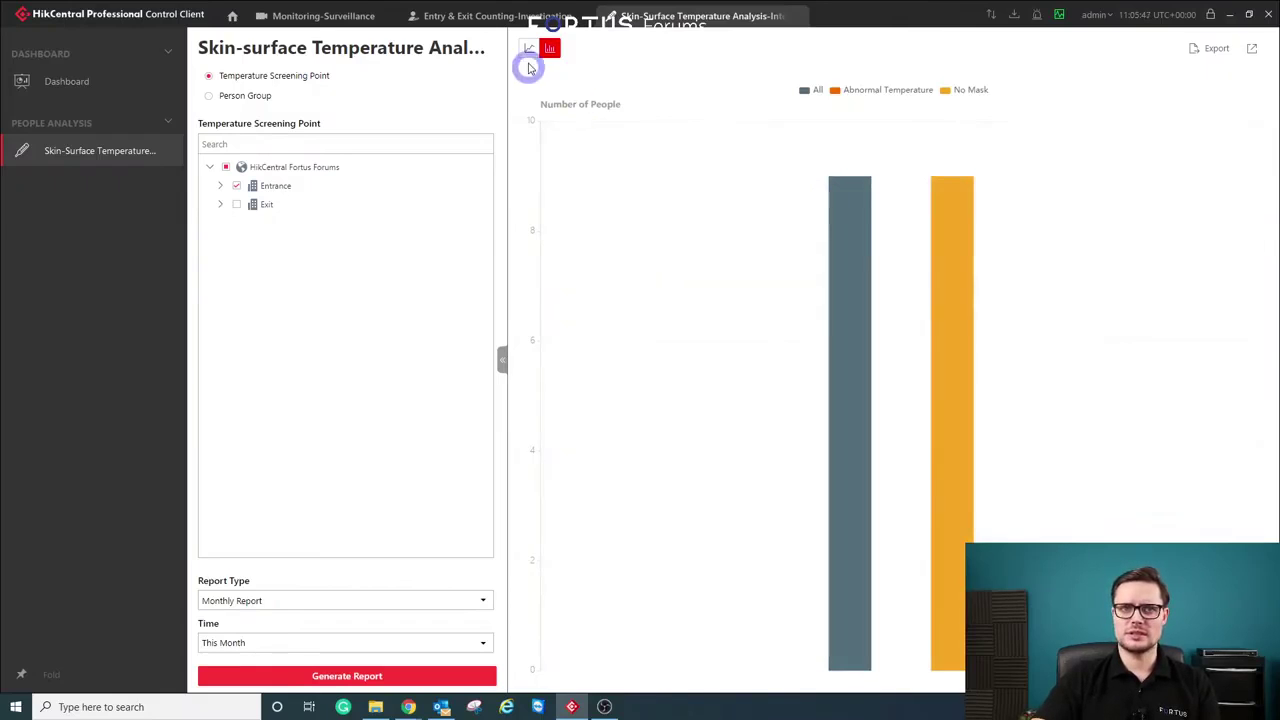
click(529, 51)
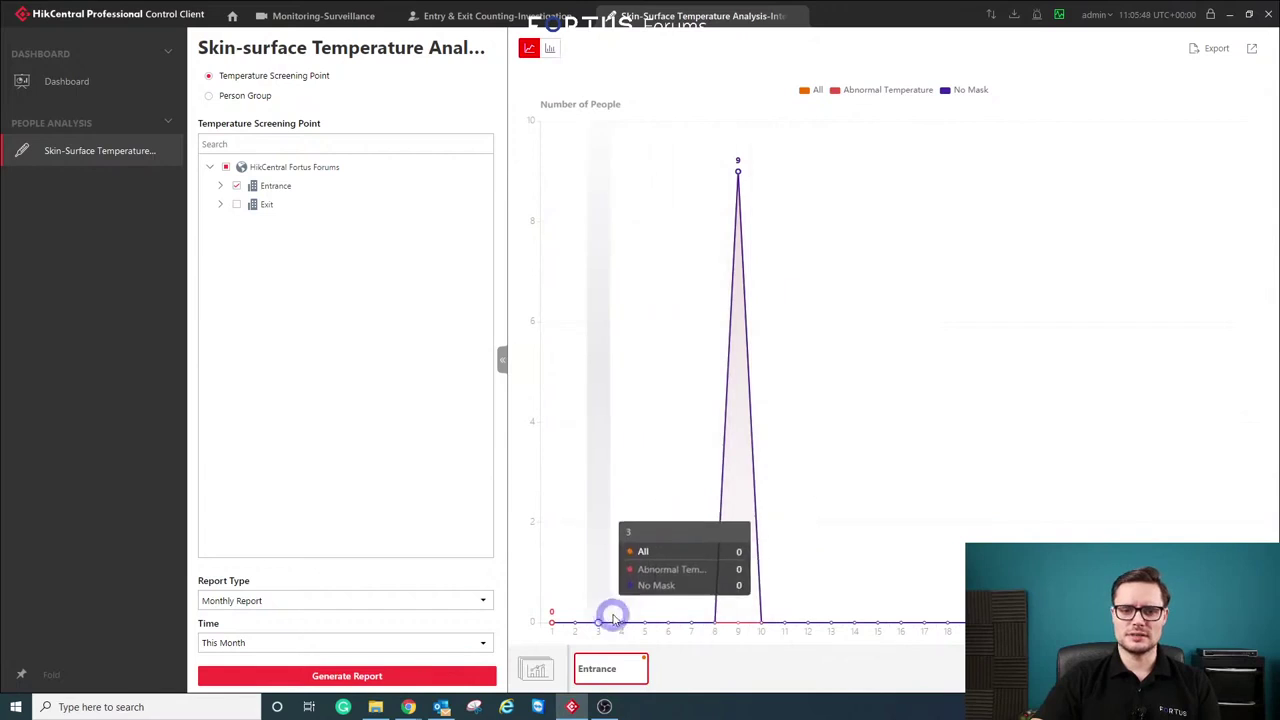
Include the Exit screening point, regenerate the monthly report, and inspect the daily values in the Exit chart
click(237, 204)
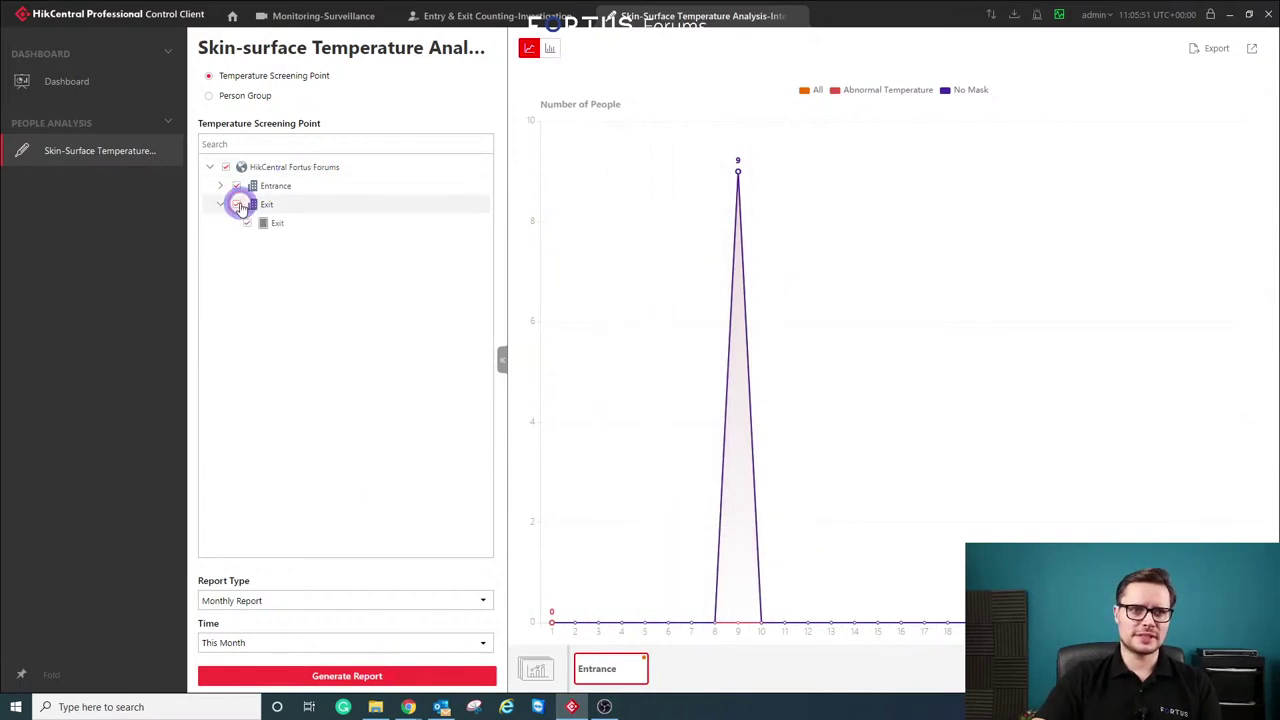
click(371, 675)
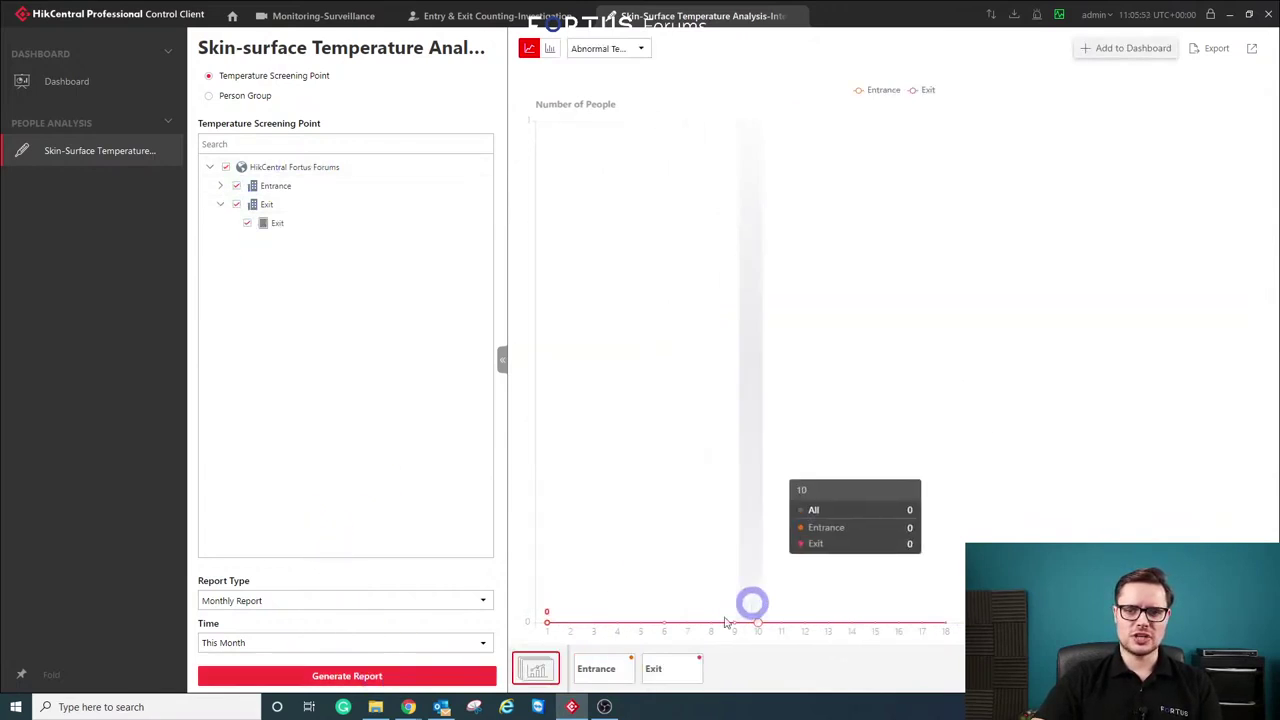
click(605, 667)
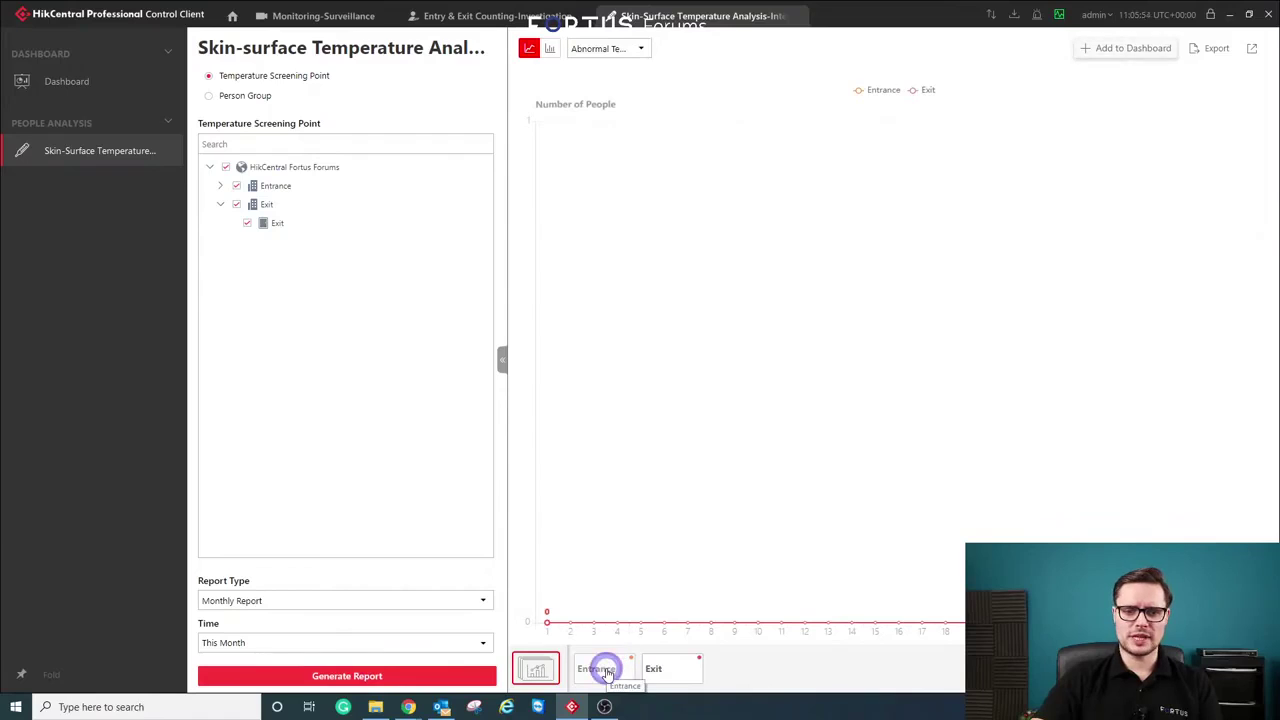
click(688, 672)
mouse_move(609, 534)
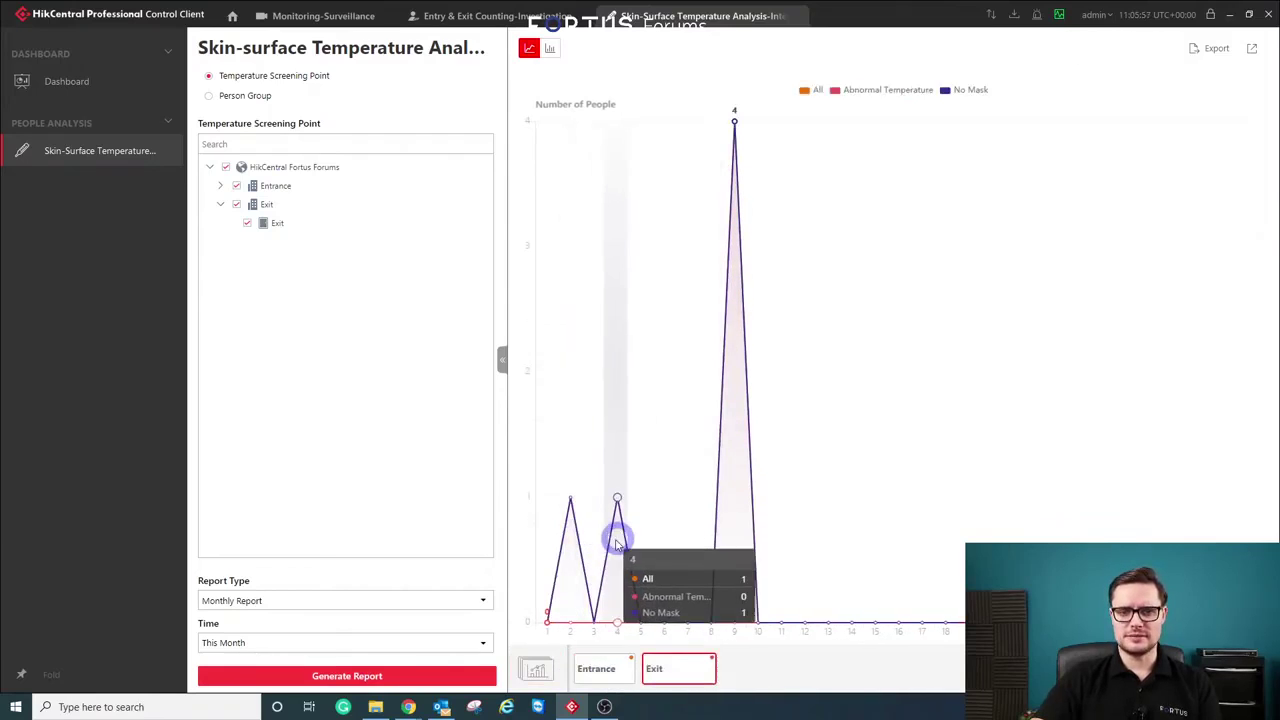
mouse_move(598, 602)
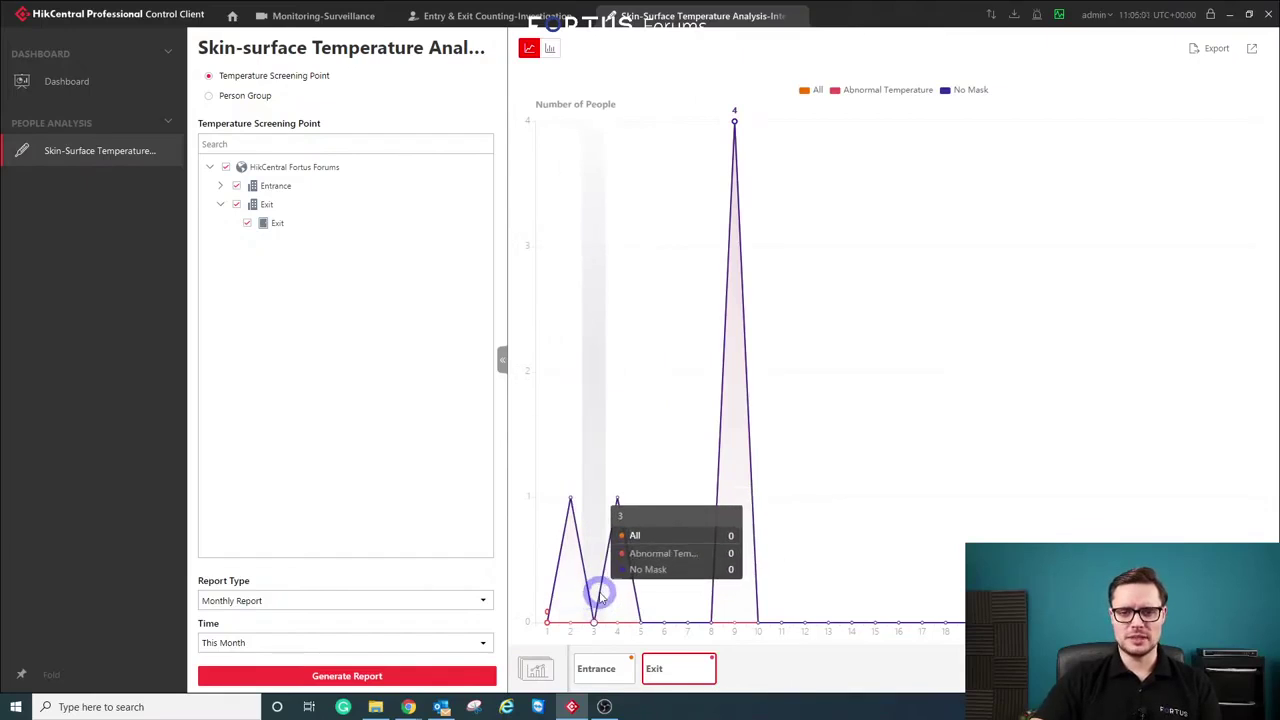
View the Exit chart as a bar chart to check its totals, then return it to a line chart
mouse_move(495, 14)
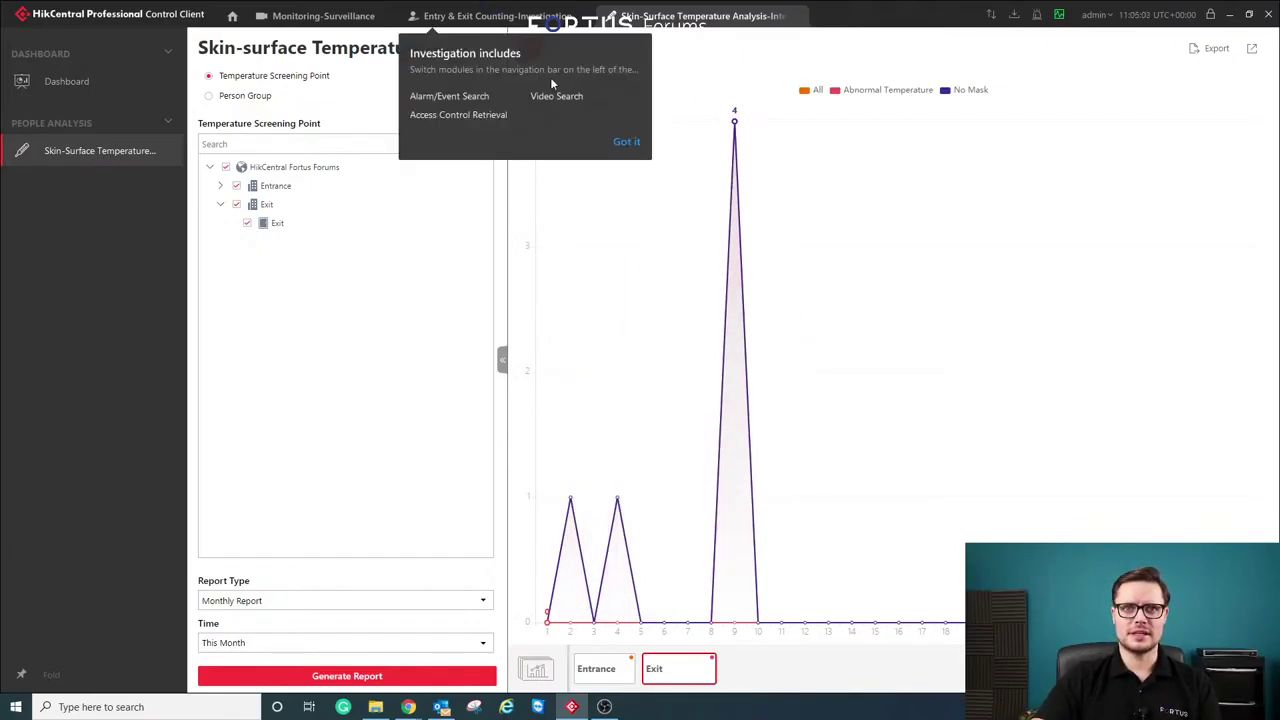
click(549, 48)
mouse_move(959, 177)
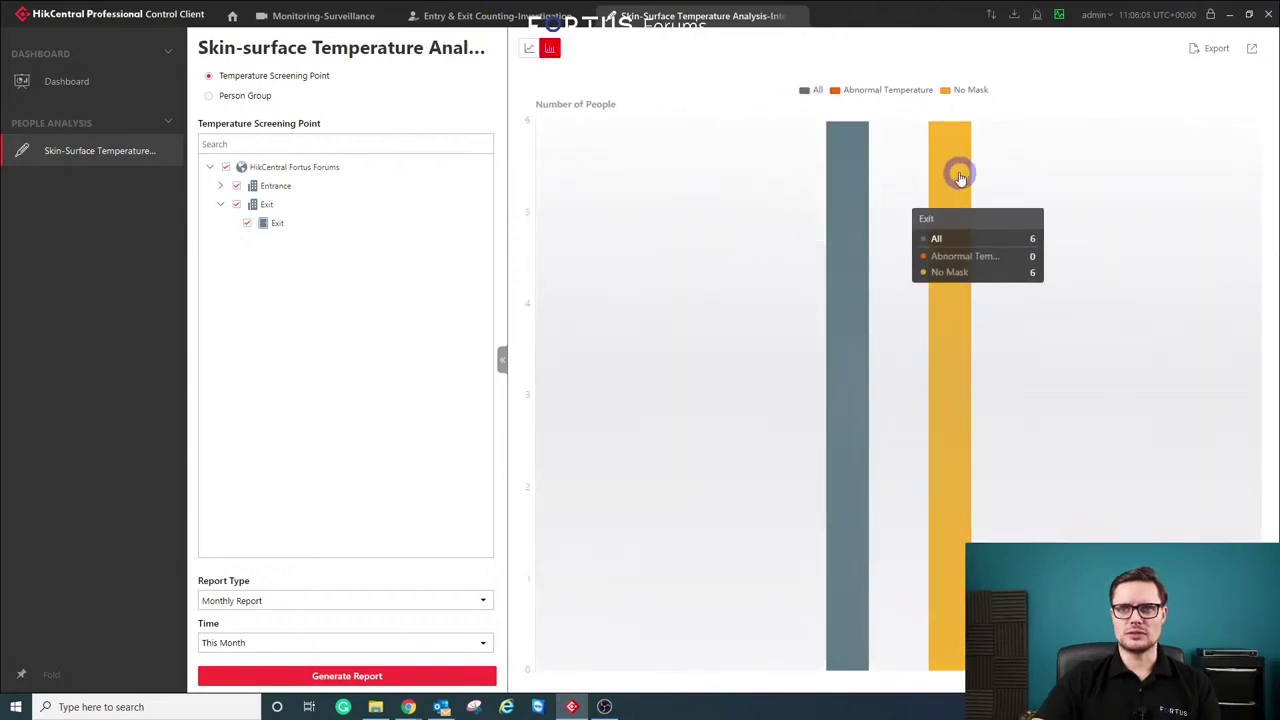
click(529, 48)
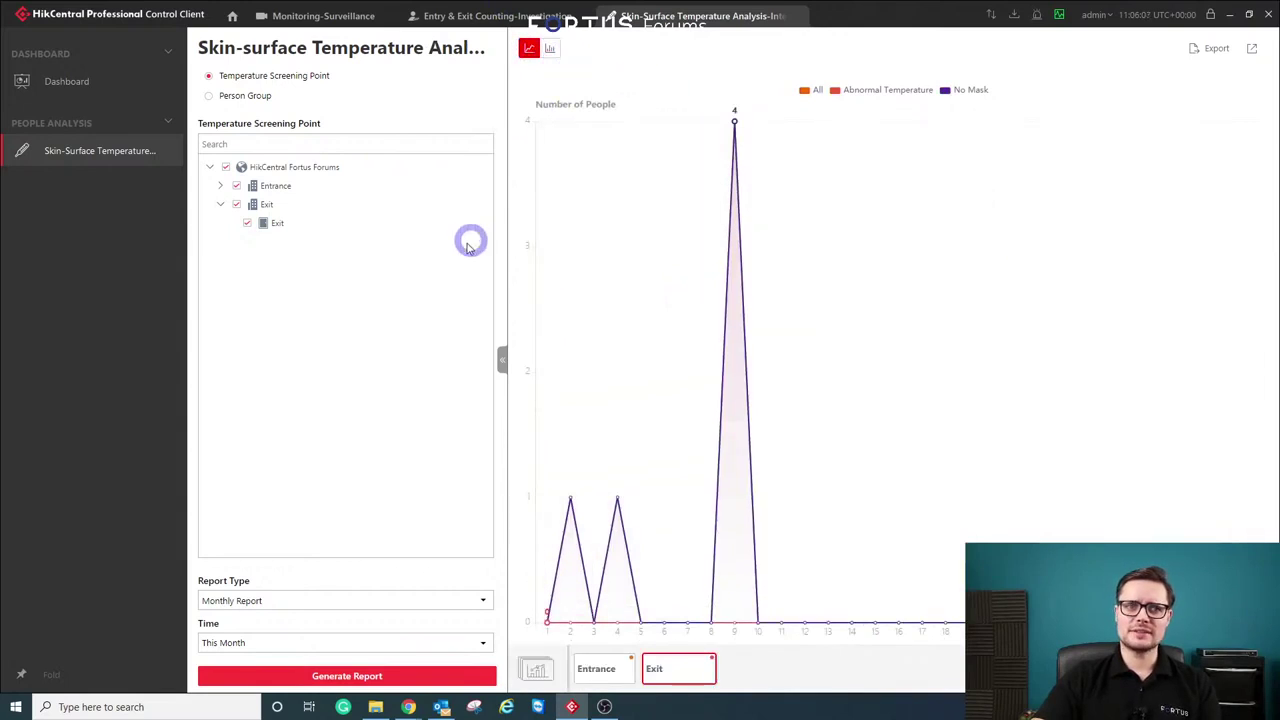
Export the December 2020 monthly report for Entrance and Exit by Day to the Desktop in Excel format
click(1203, 53)
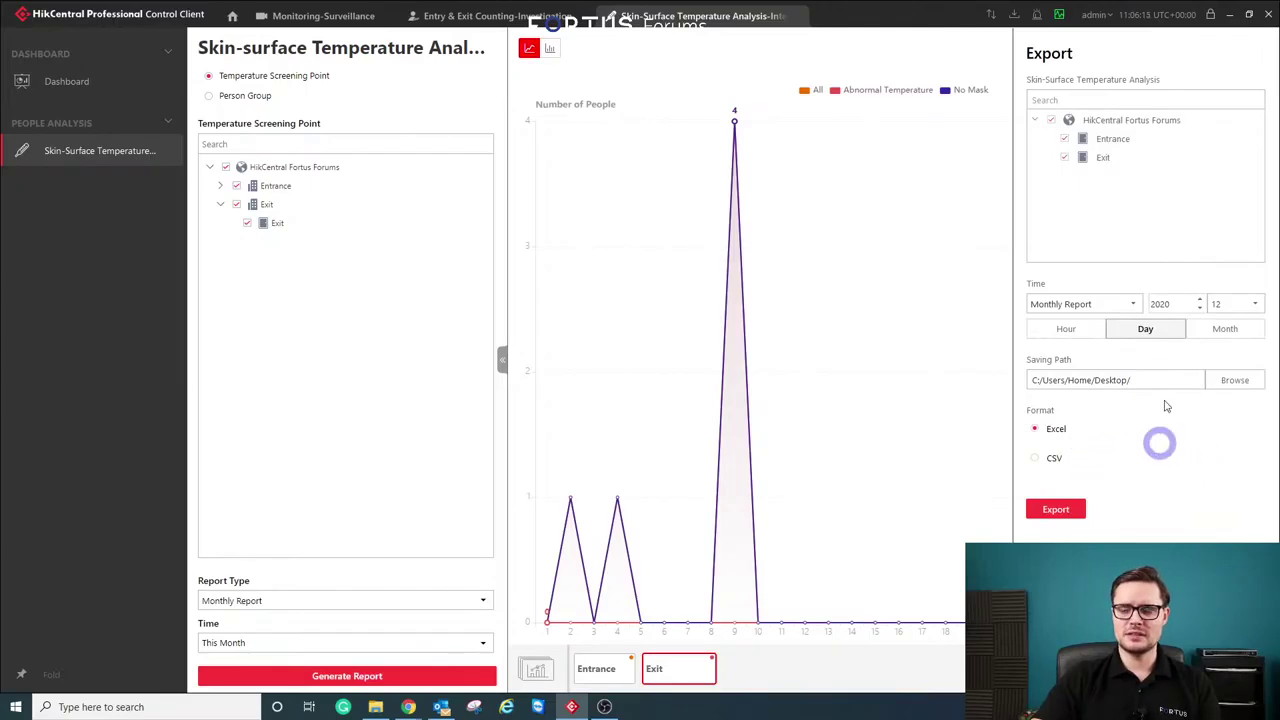
click(1076, 329)
click(1146, 329)
click(1208, 332)
click(1128, 329)
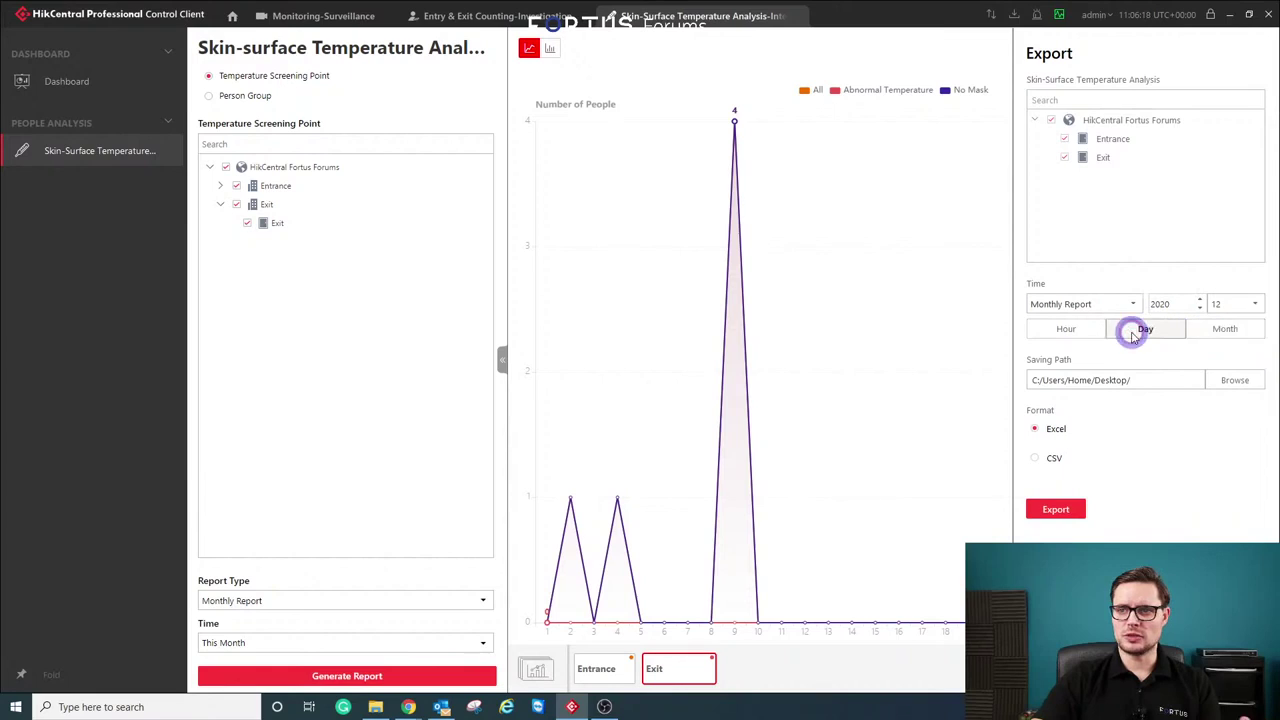
click(1071, 329)
click(1131, 318)
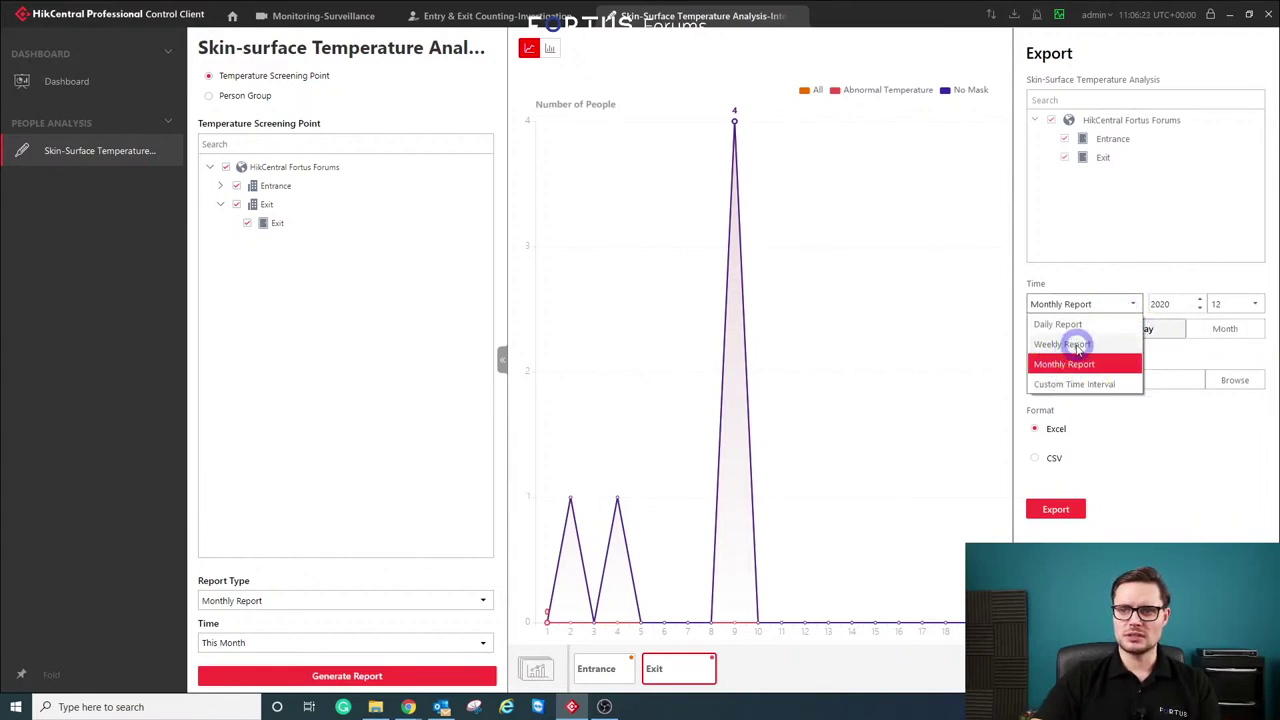
click(1152, 467)
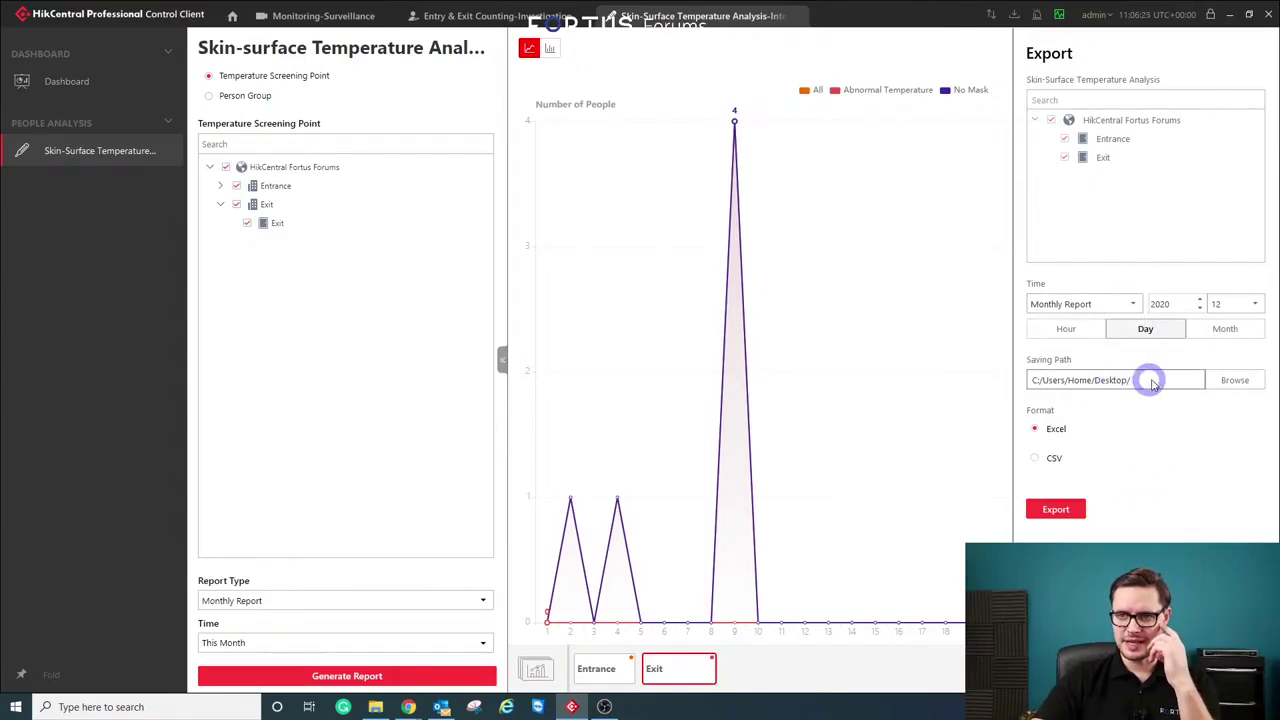
click(1062, 510)
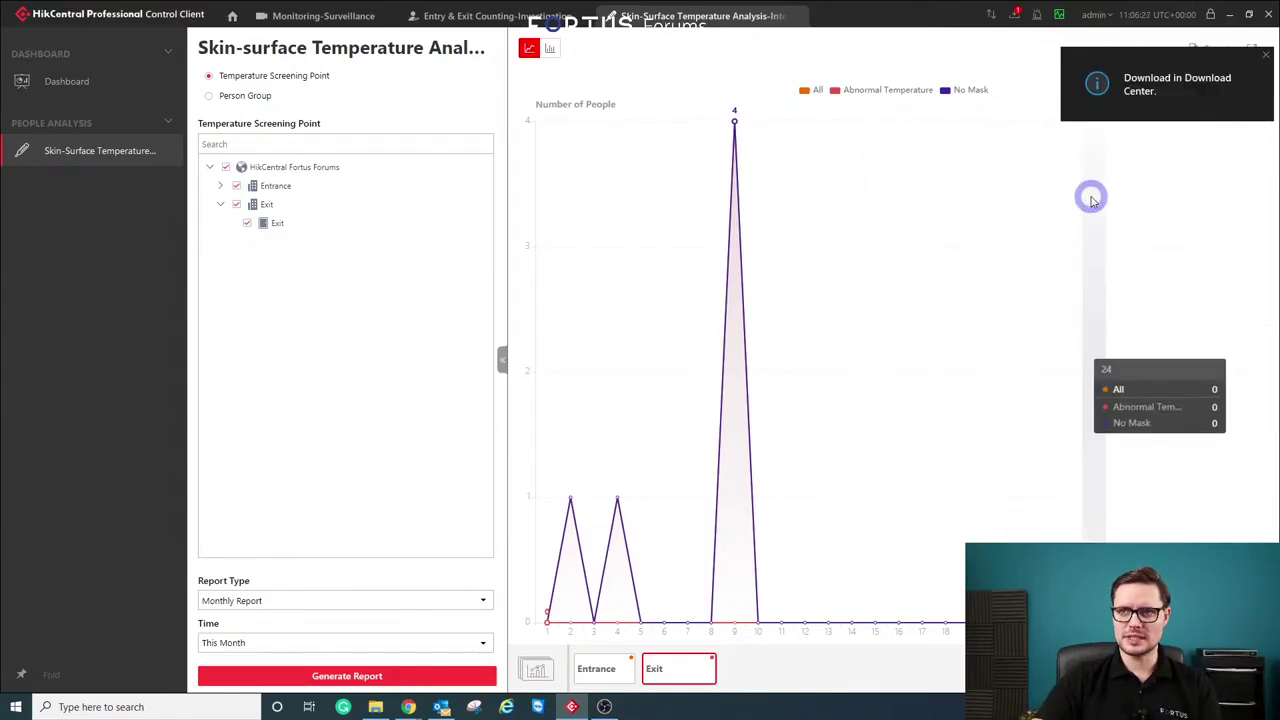
Open the Download Center's completed files and open the 1KB SkinSurfaceTemperatureAnalysisByPoint_202012 file in Excel
click(1015, 17)
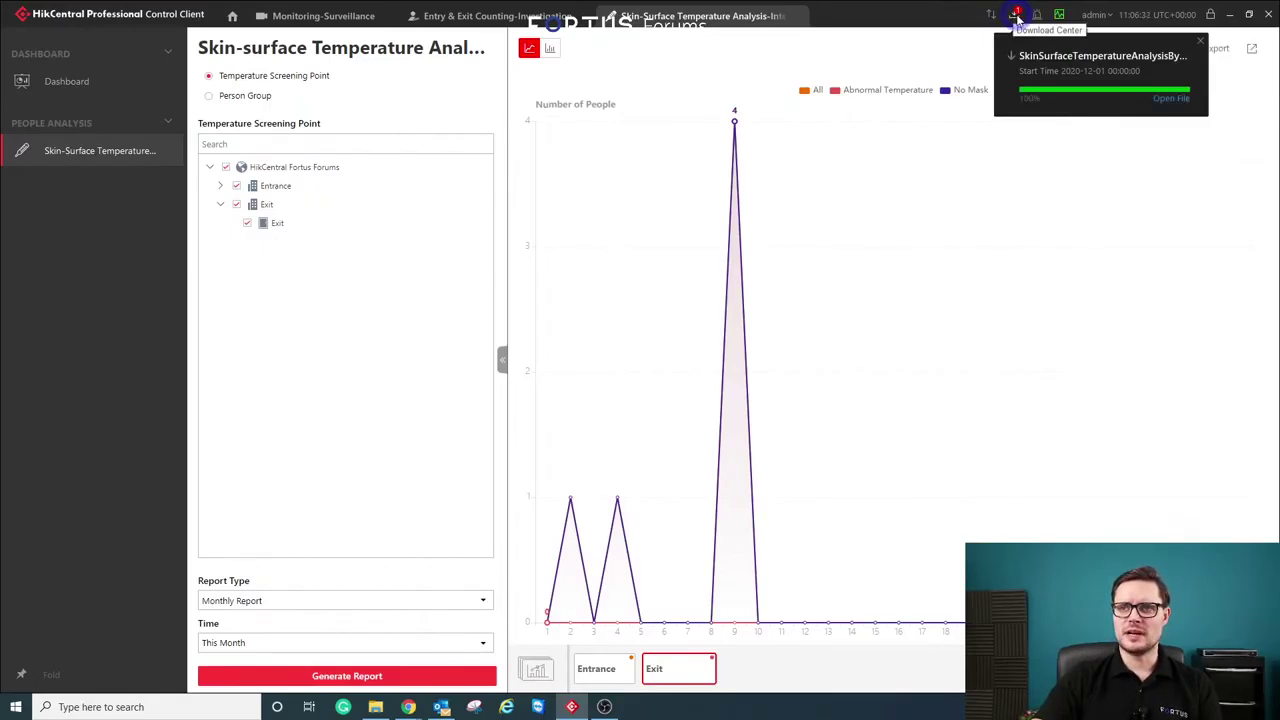
click(1015, 17)
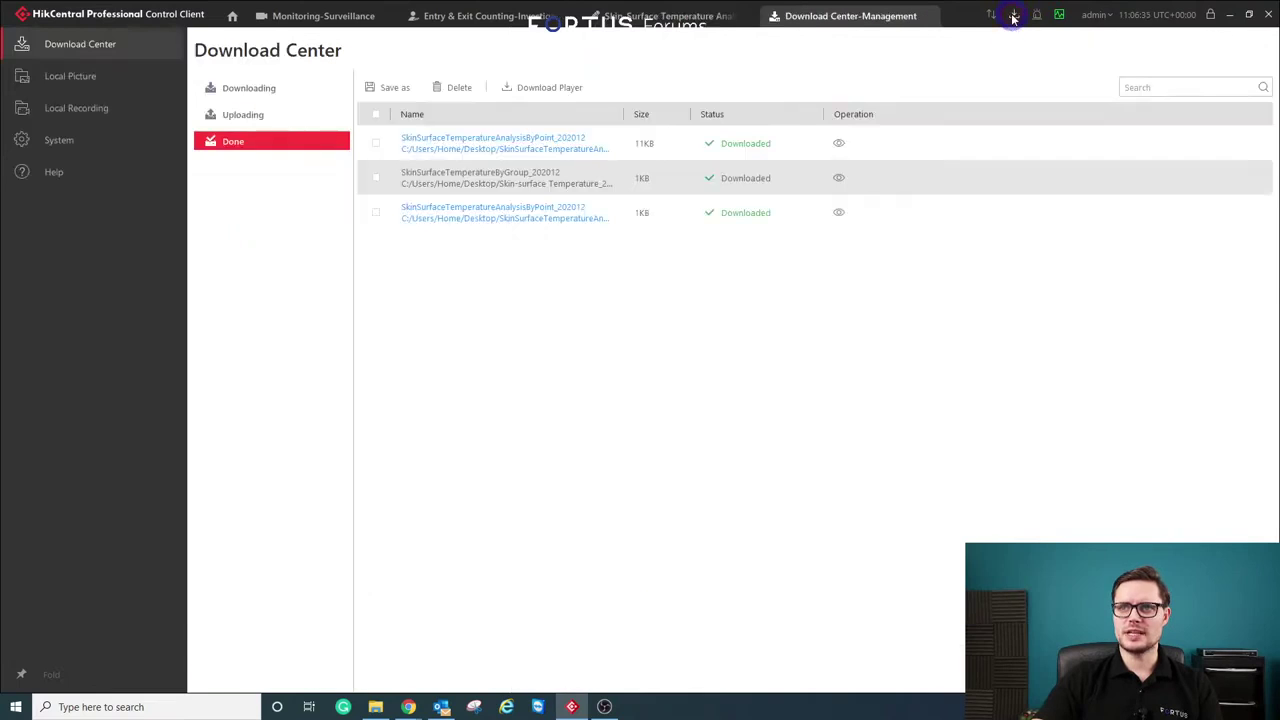
click(508, 215)
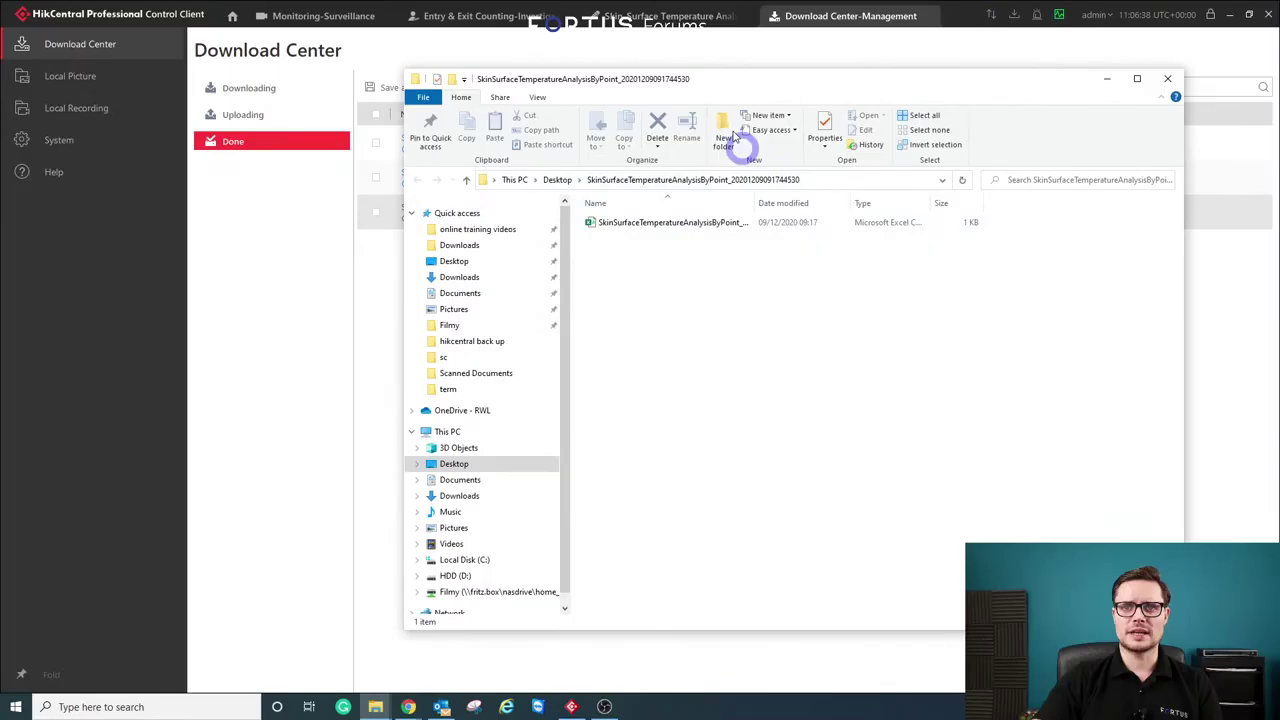
double_click(696, 222)
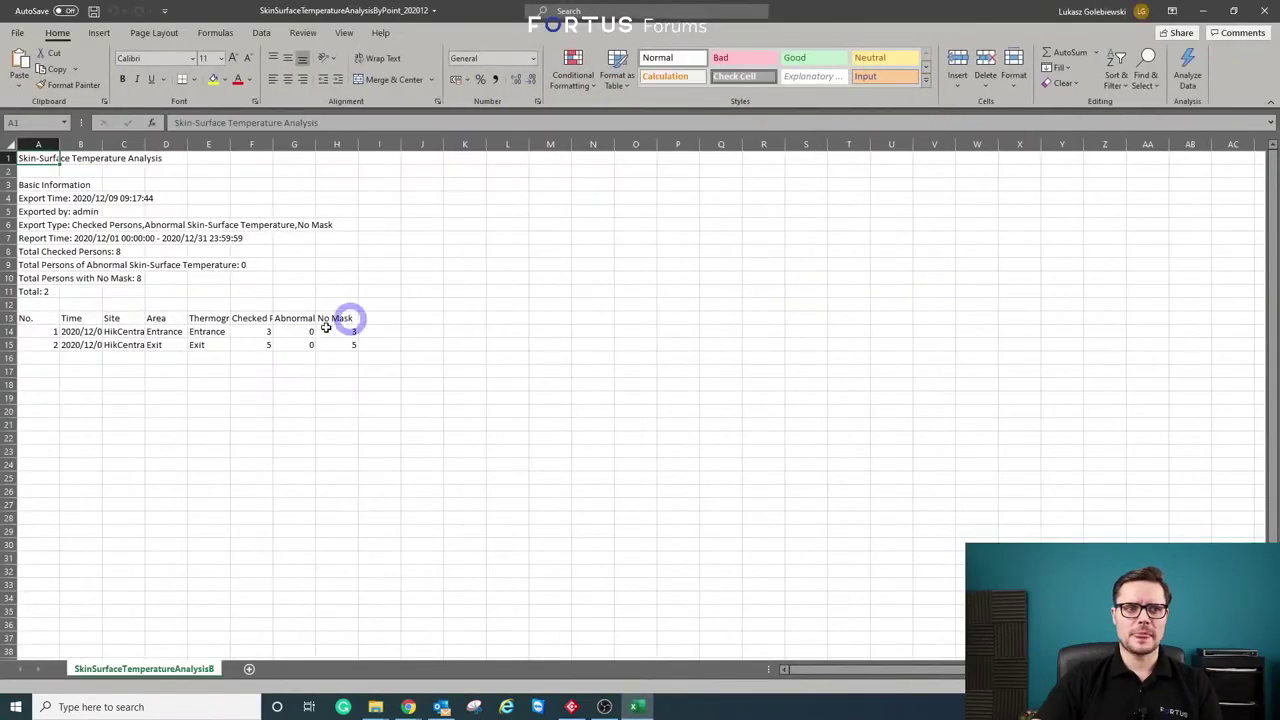
Fit all columns of the sheet to their contents to read the report, then close the workbook and its folder
click(9, 144)
double_click(60, 146)
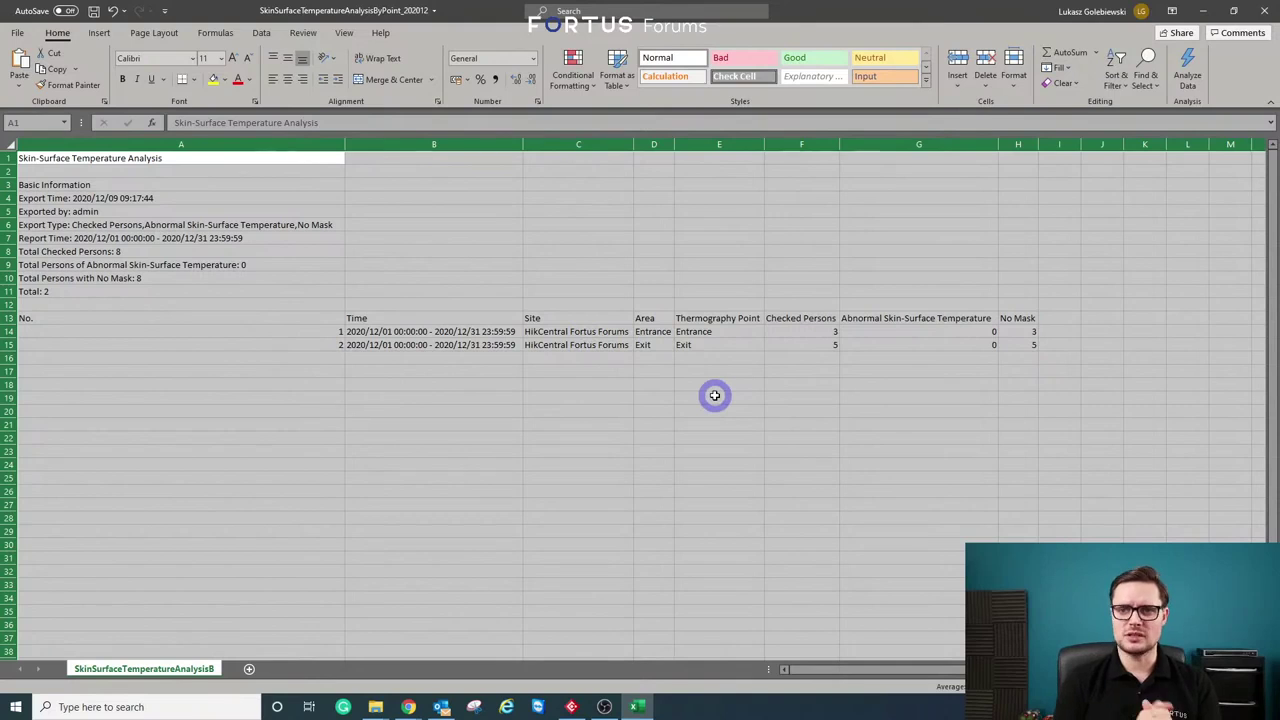
click(1262, 10)
click(640, 371)
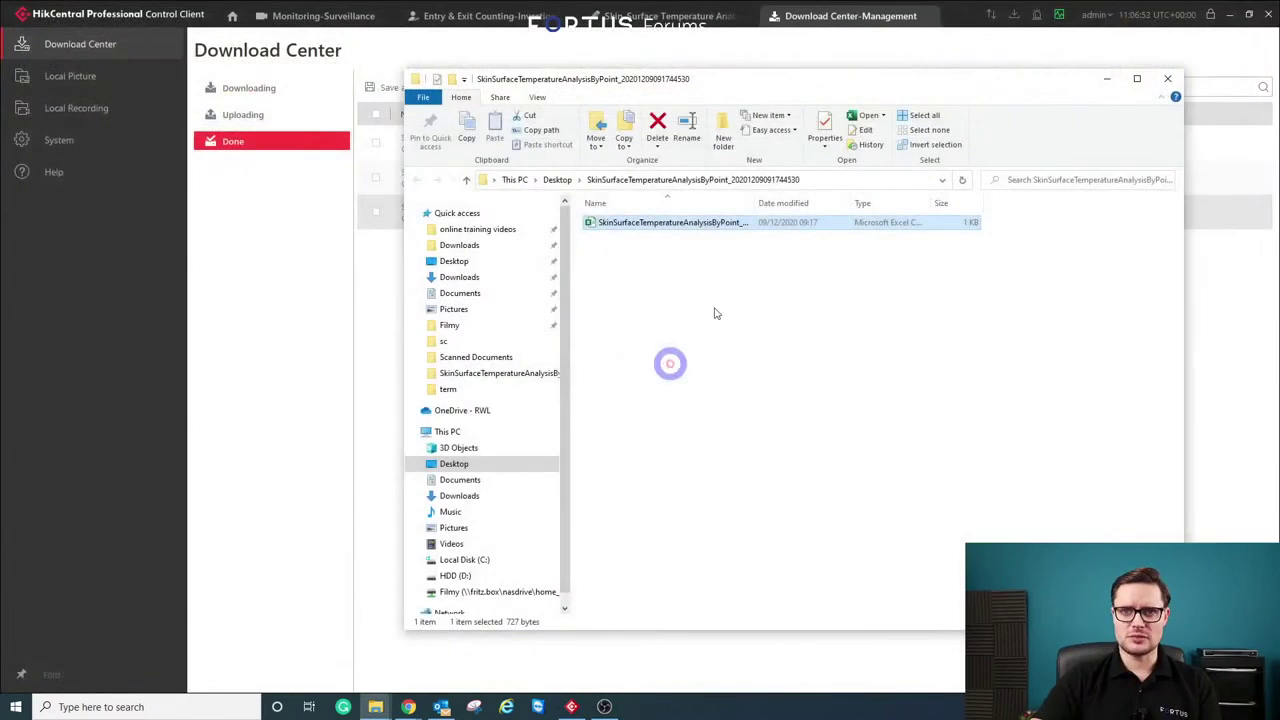
click(1180, 84)
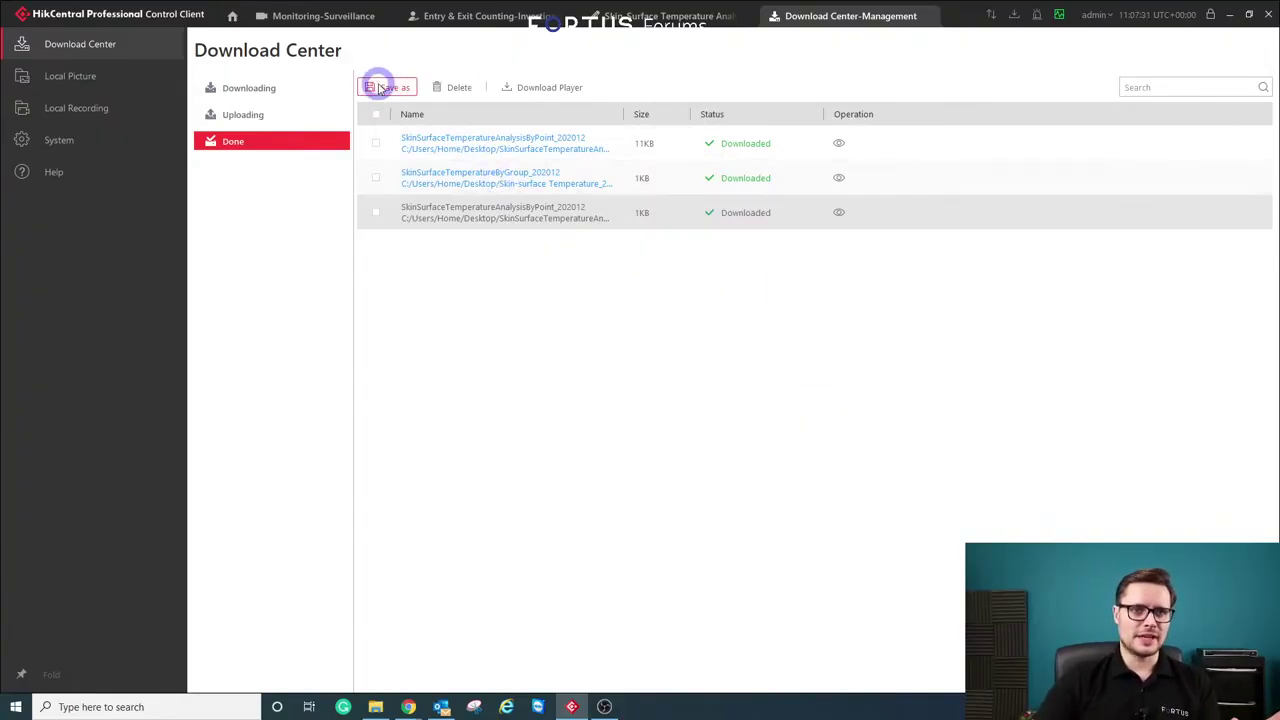
Return to the Skin-Surface Temperature Analysis and generate a Daily Report for Today
click(657, 15)
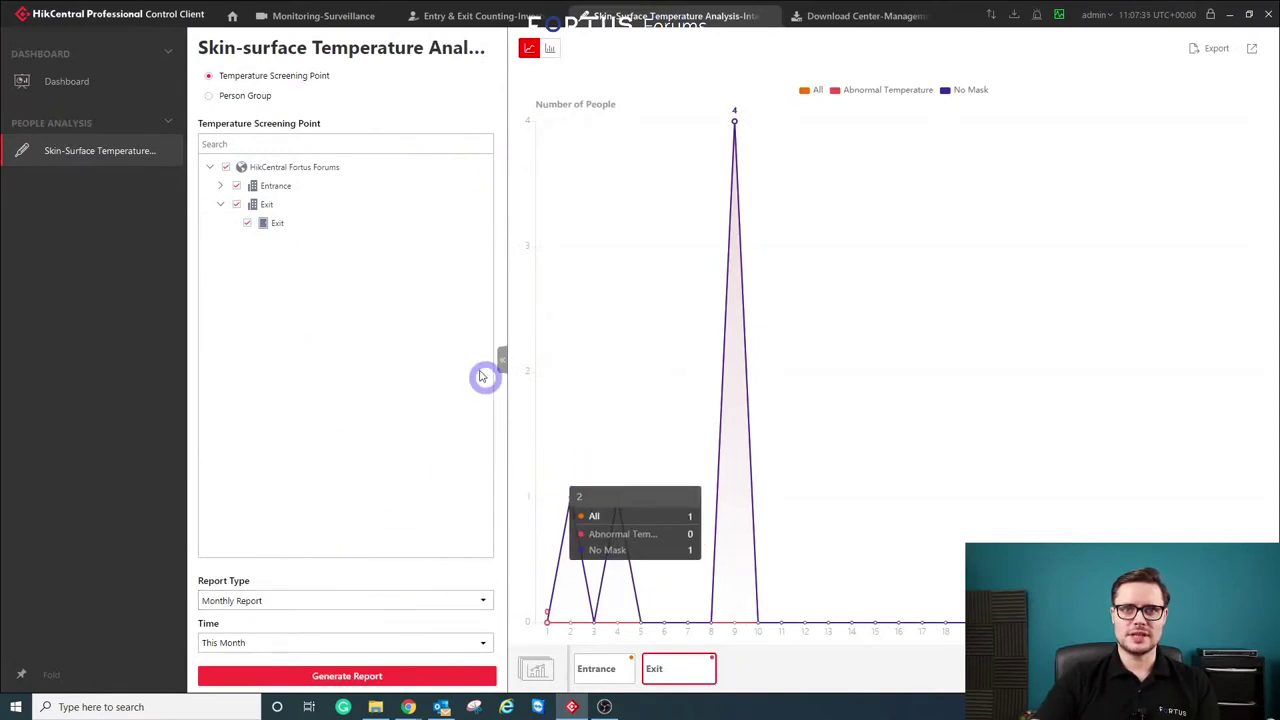
click(337, 600)
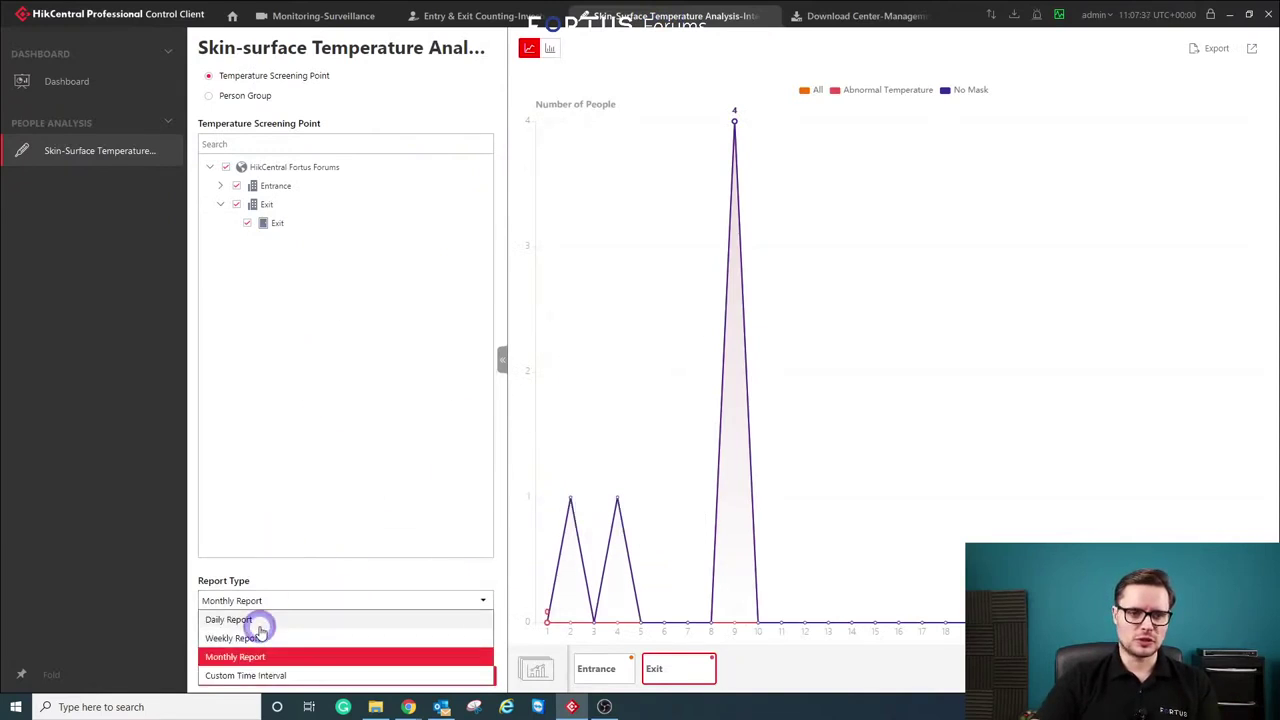
click(257, 618)
click(346, 675)
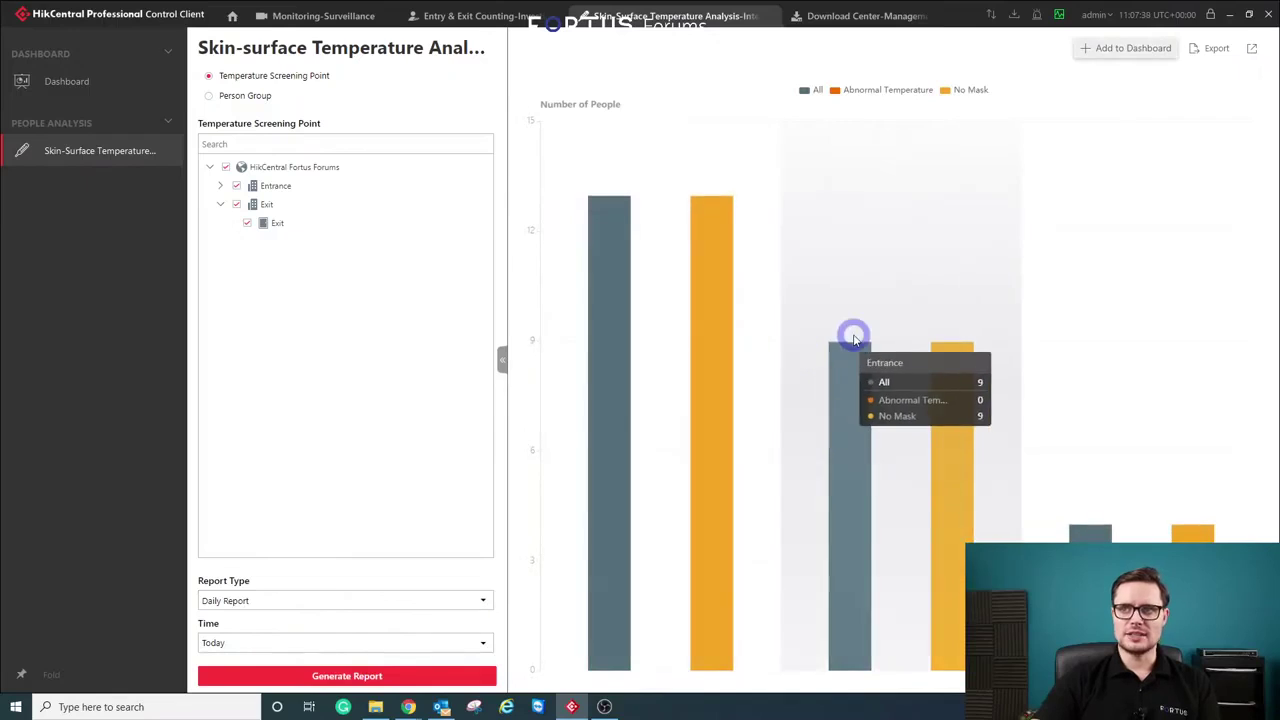
Add the report to NewDashboard under the name "daily report" and go to that dashboard
click(1137, 58)
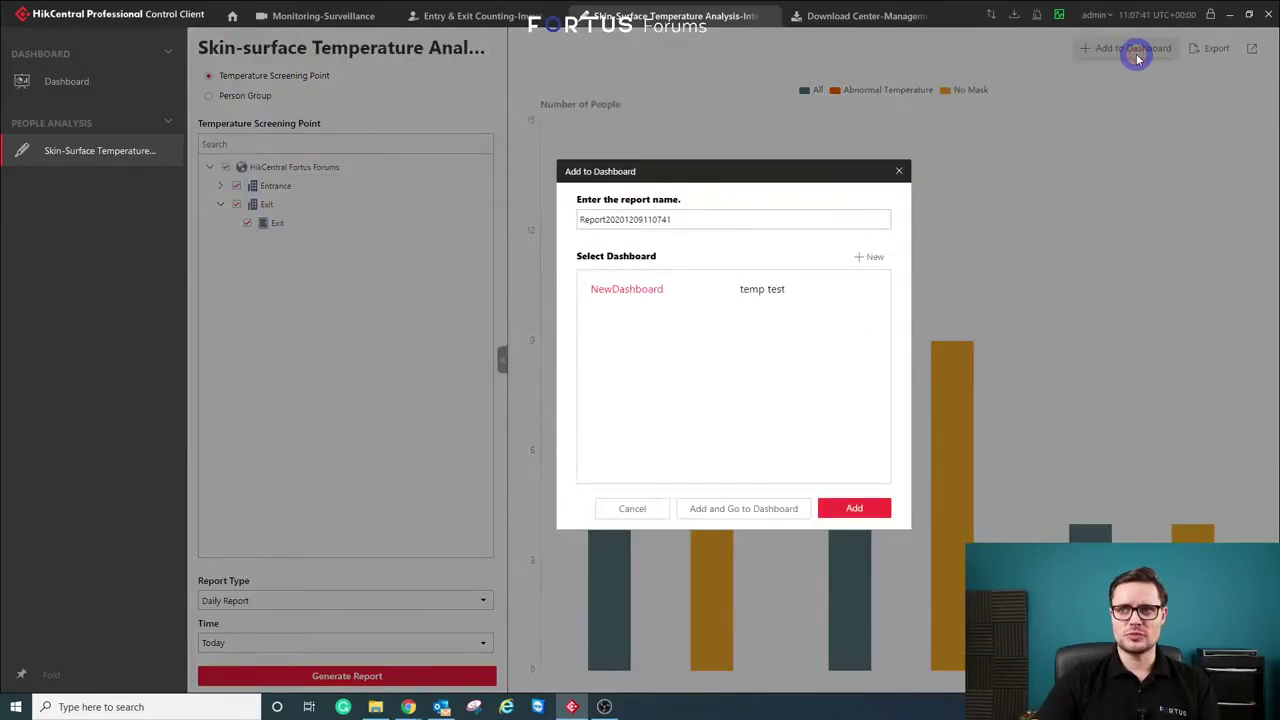
drag(714, 177, 897, 172)
double_click(848, 218)
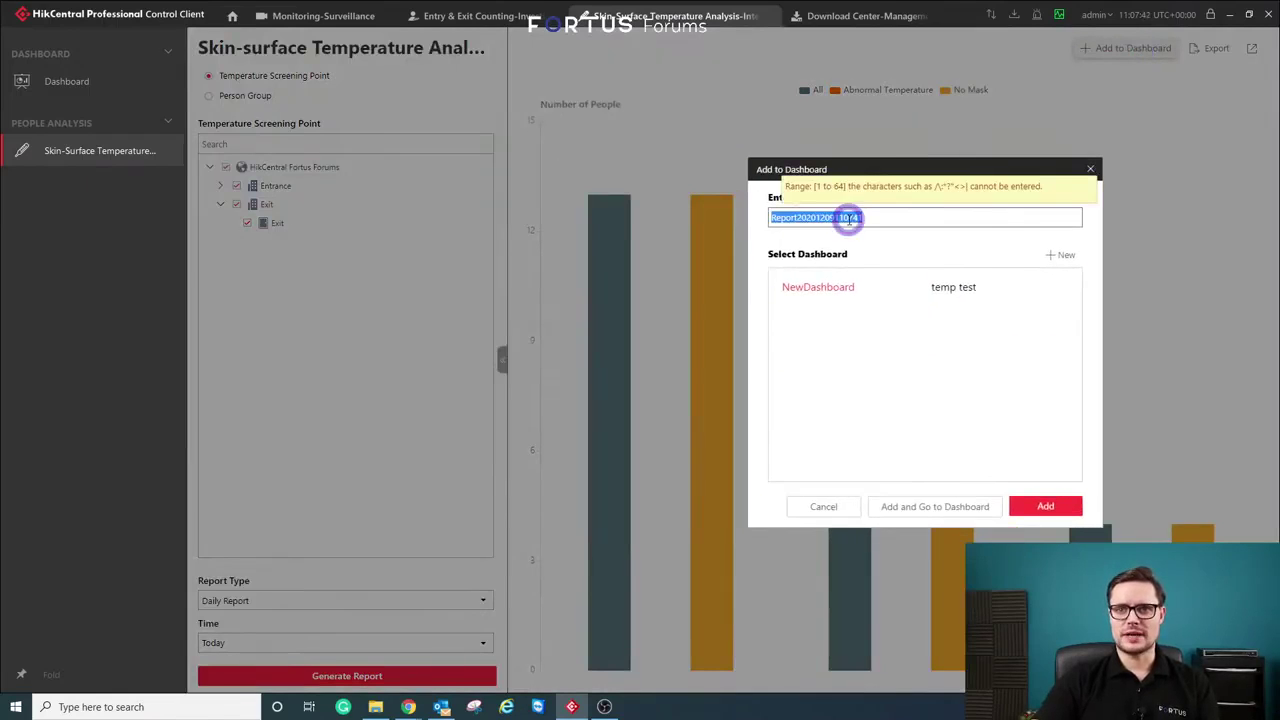
text(daily report)
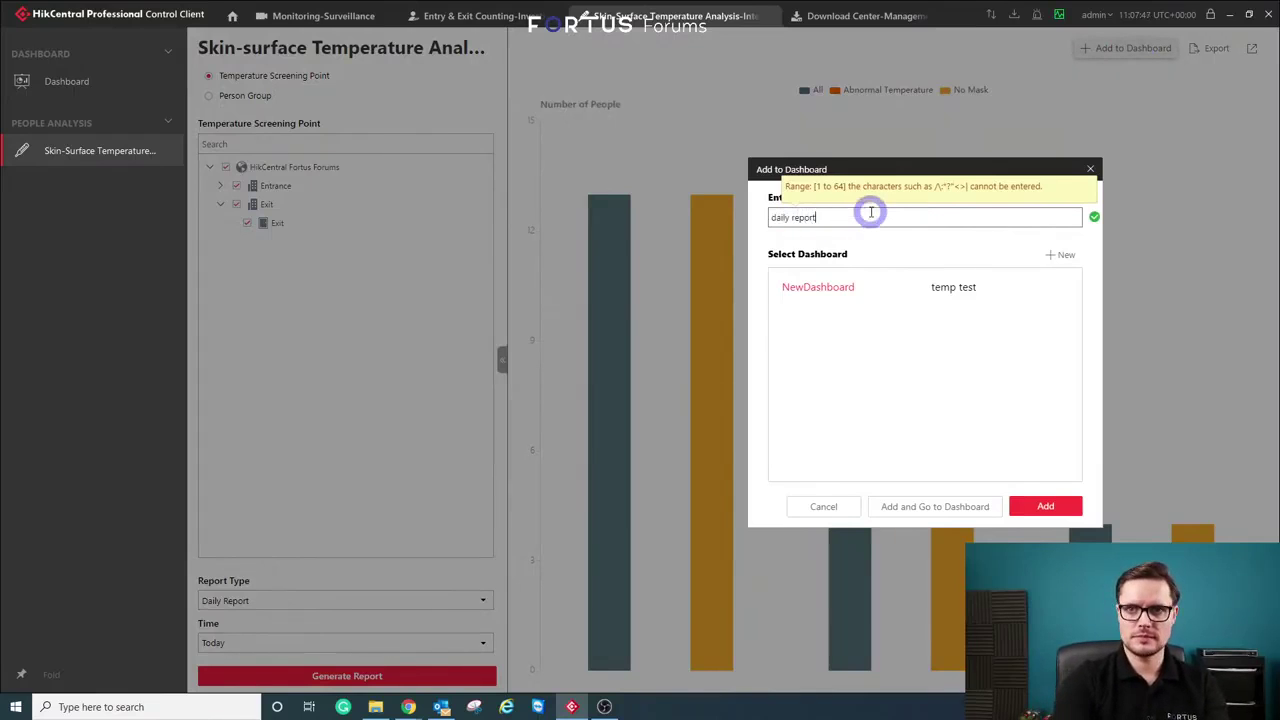
click(1050, 507)
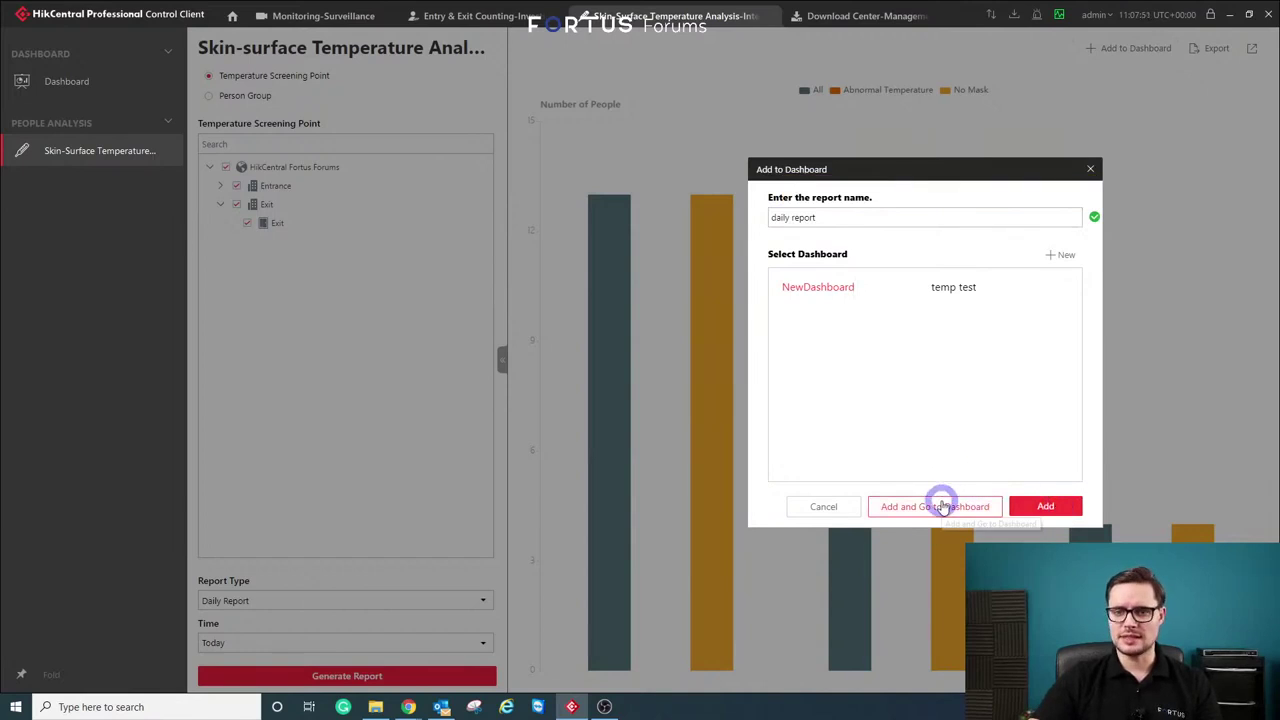
click(948, 507)
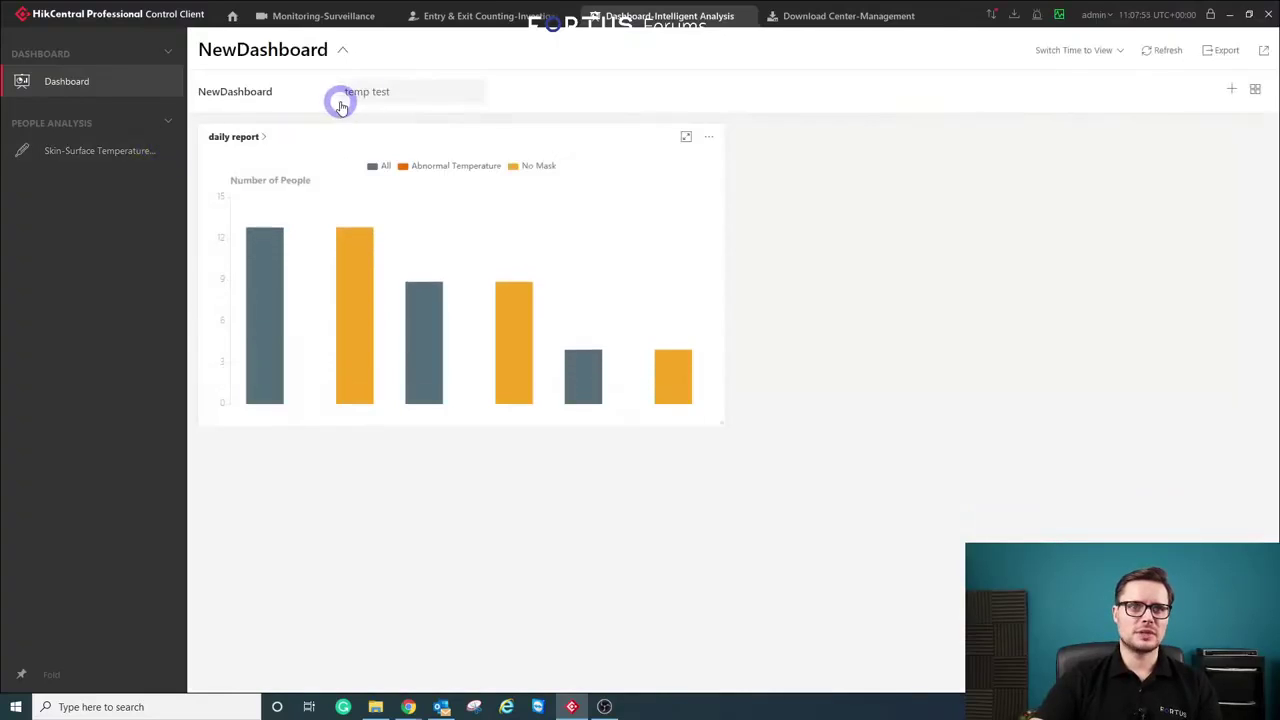
View the temp test dashboard, then return to NewDashboard and collapse the dashboard list
click(374, 91)
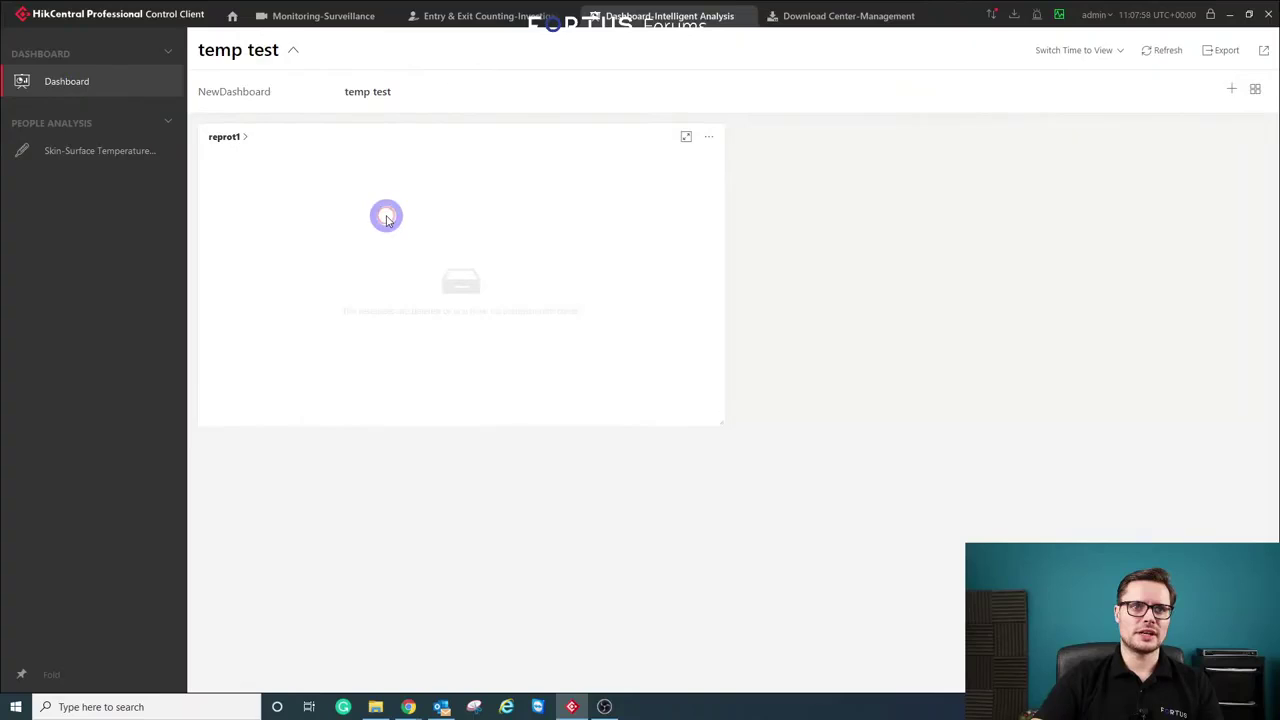
click(236, 91)
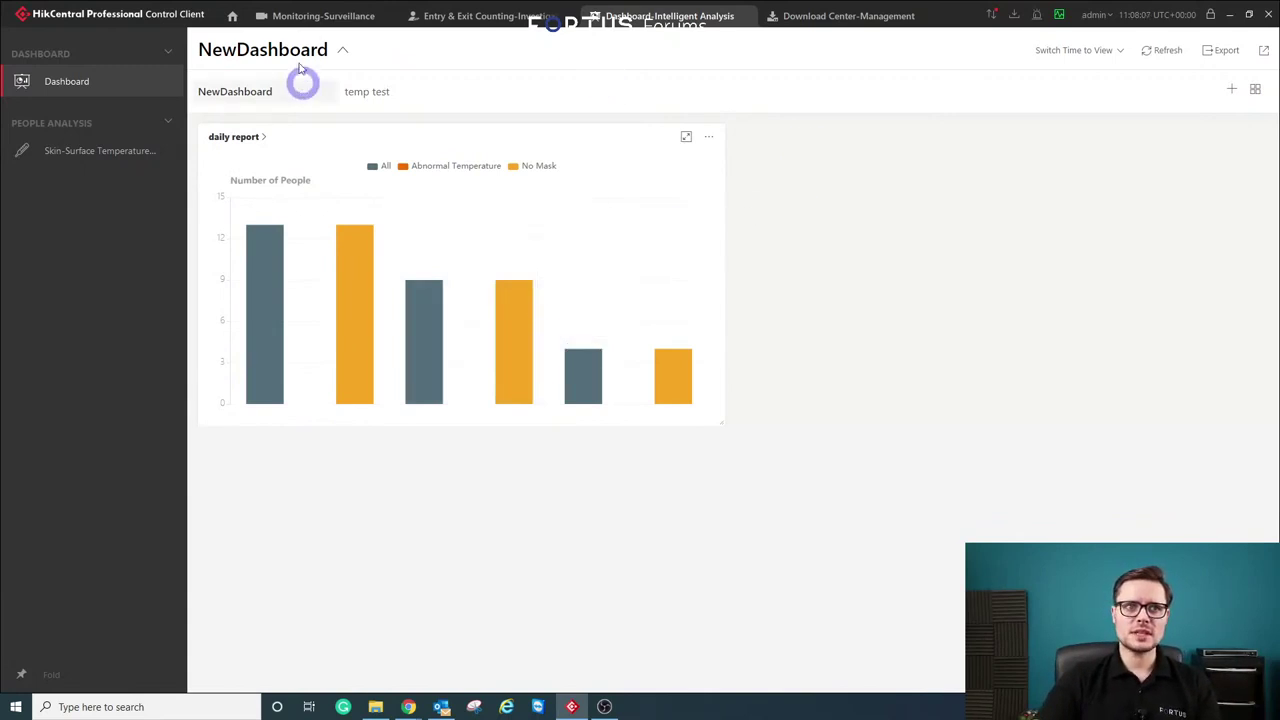
click(341, 54)
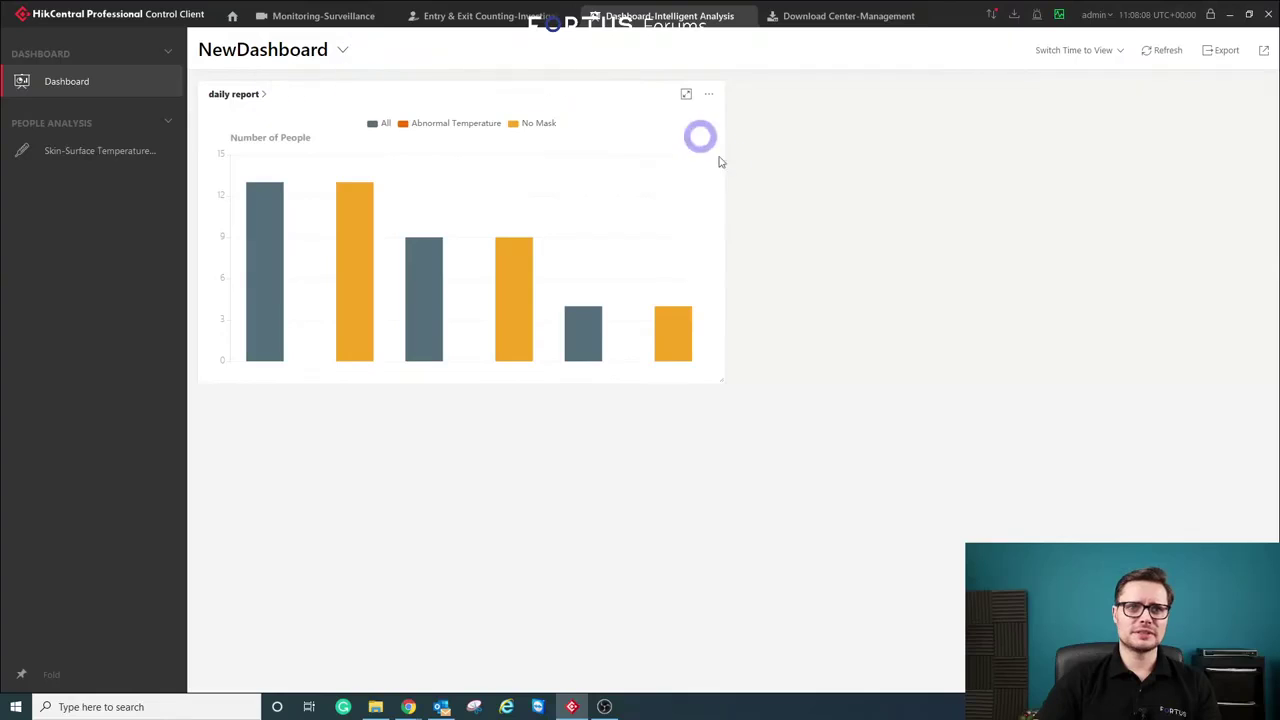
Update the client's resources and inspect the All values in the dashboard's daily report chart
click(990, 15)
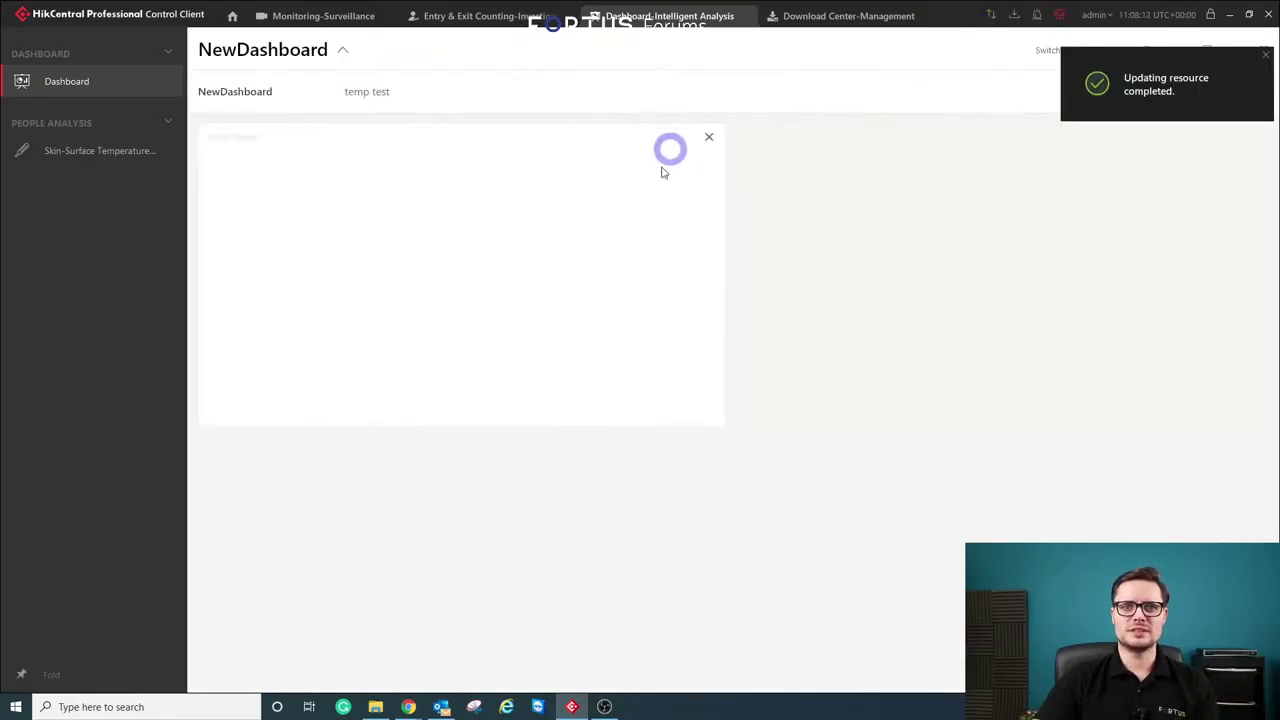
mouse_move(306, 363)
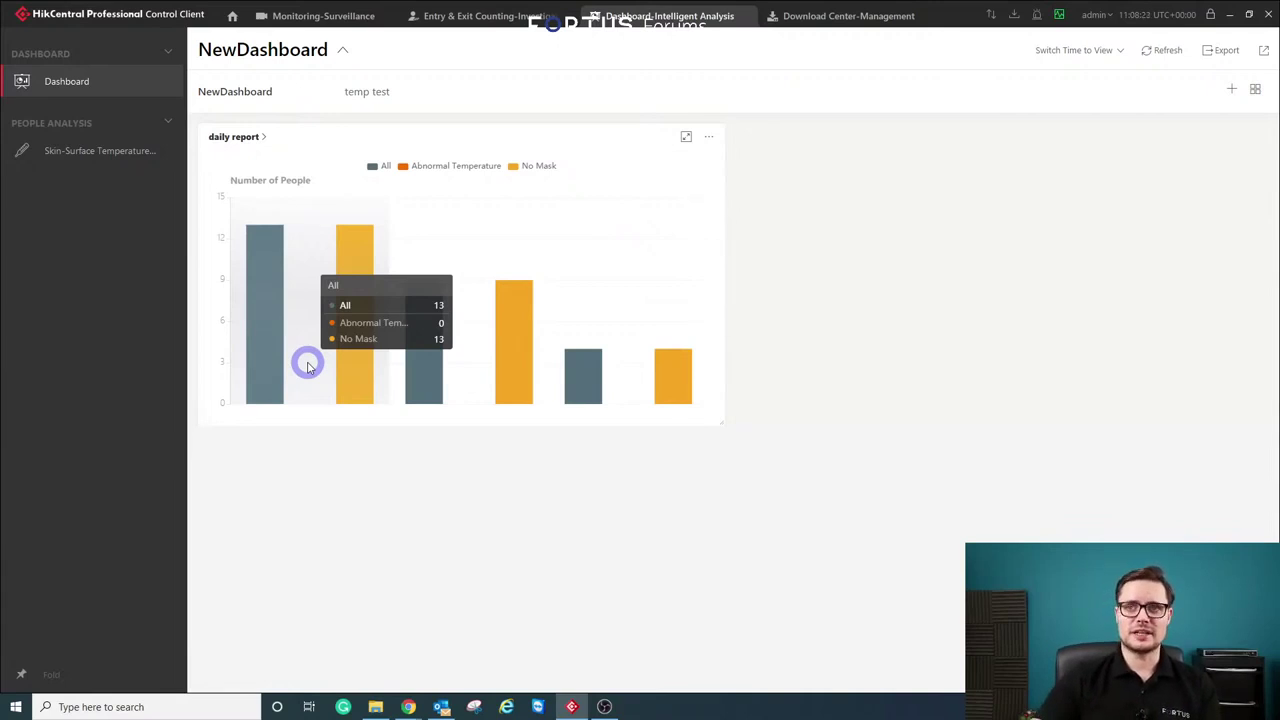
click(992, 14)
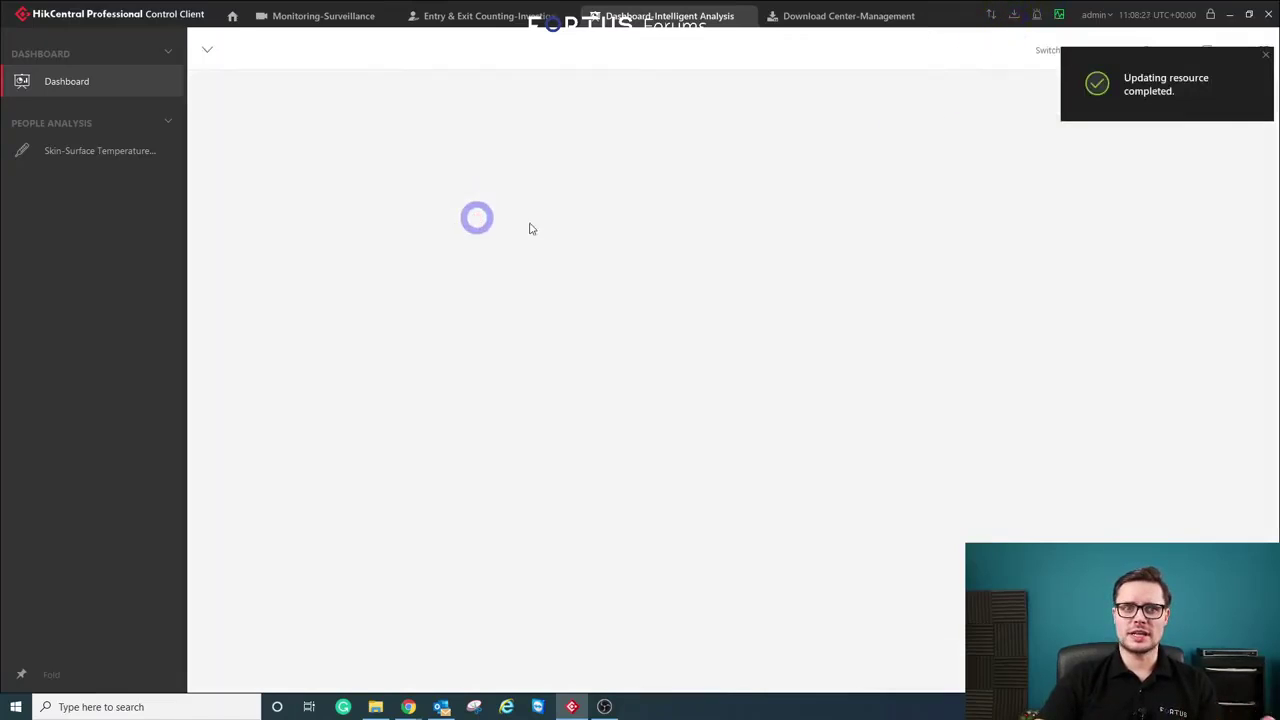
Open the downloaded SkinSurfaceTemperatureByGroup_202012 file in Excel from the Download Center
click(1013, 16)
click(500, 177)
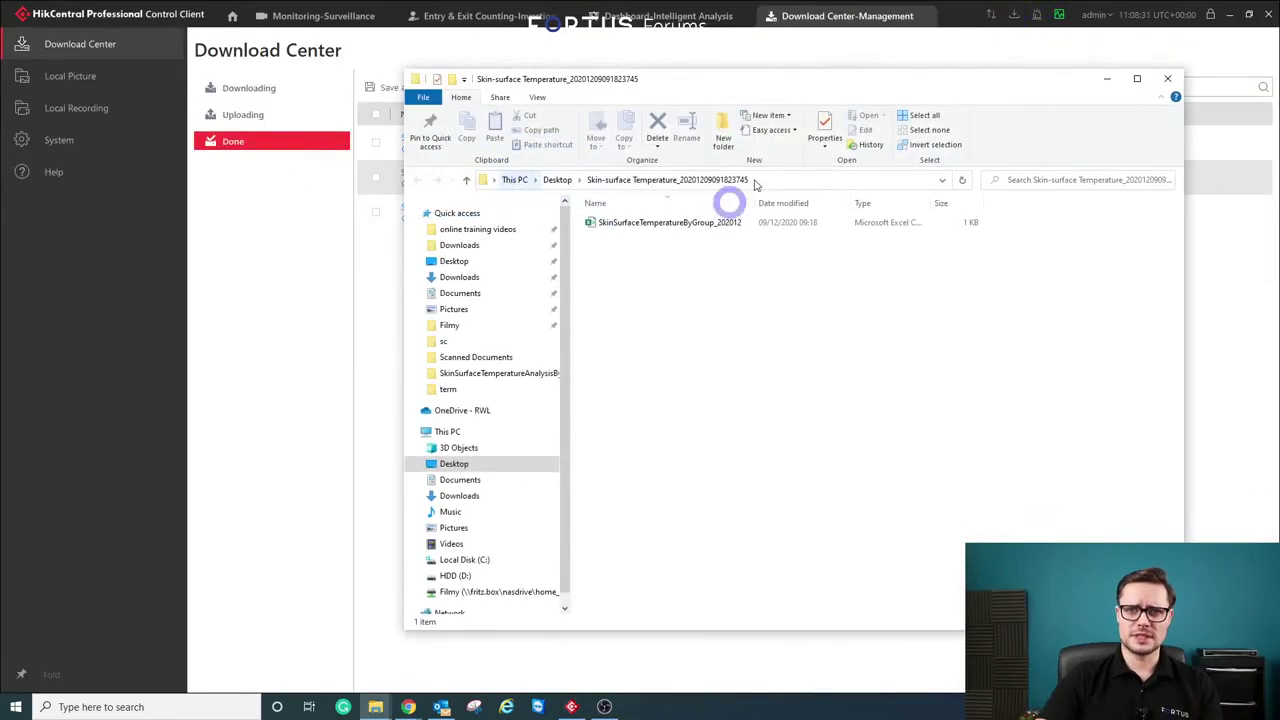
drag(766, 80, 855, 79)
click(797, 223)
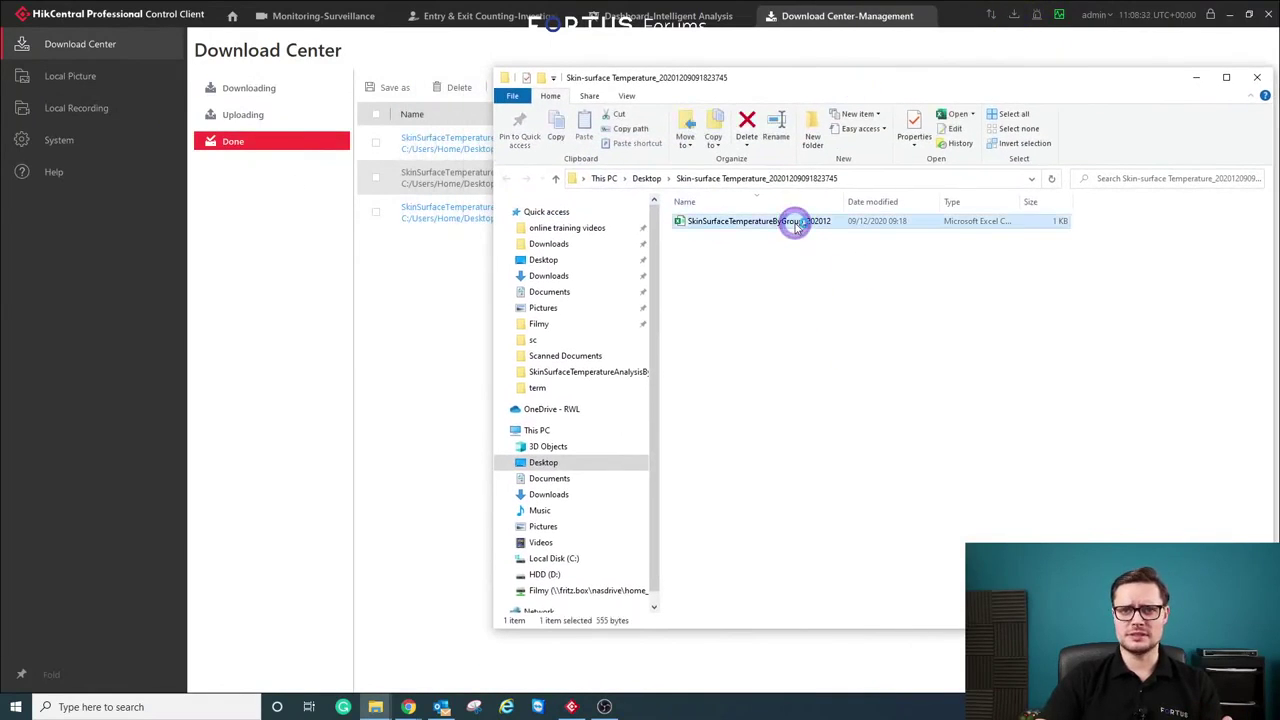
double_click(797, 223)
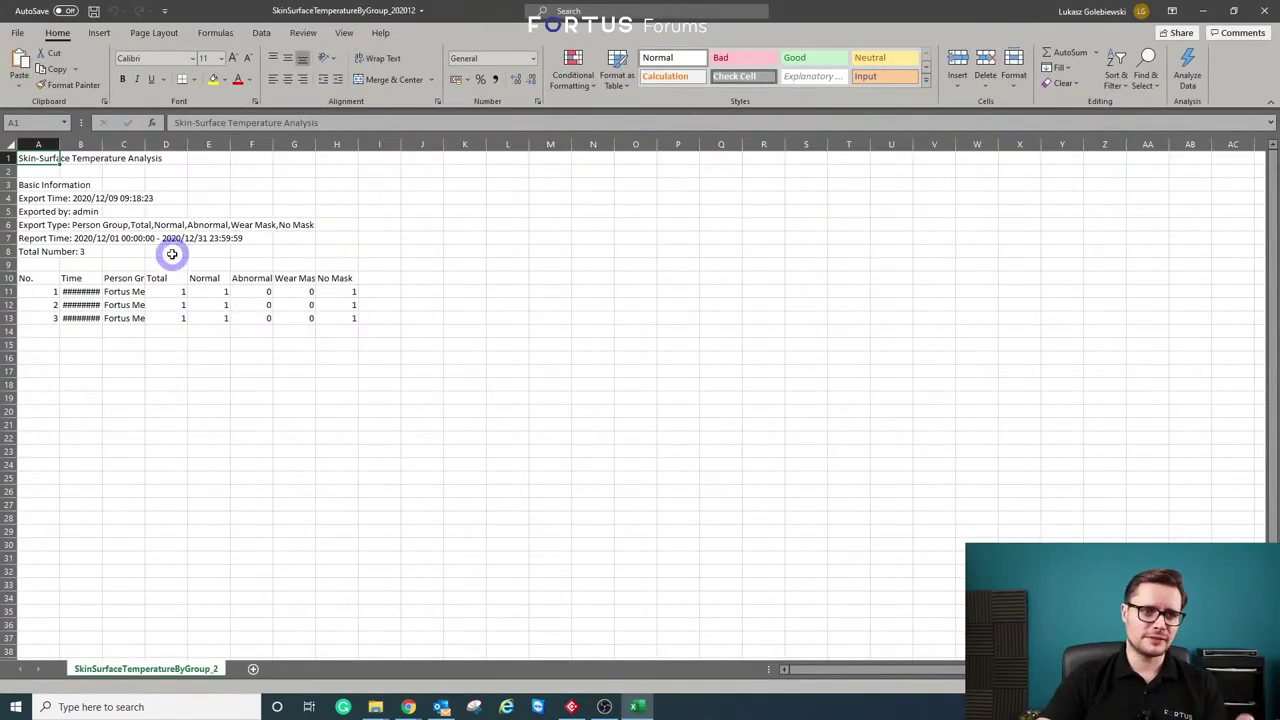
Fit the Time and Person Group columns to their contents and select the Person Group cell C12
click(123, 144)
double_click(102, 144)
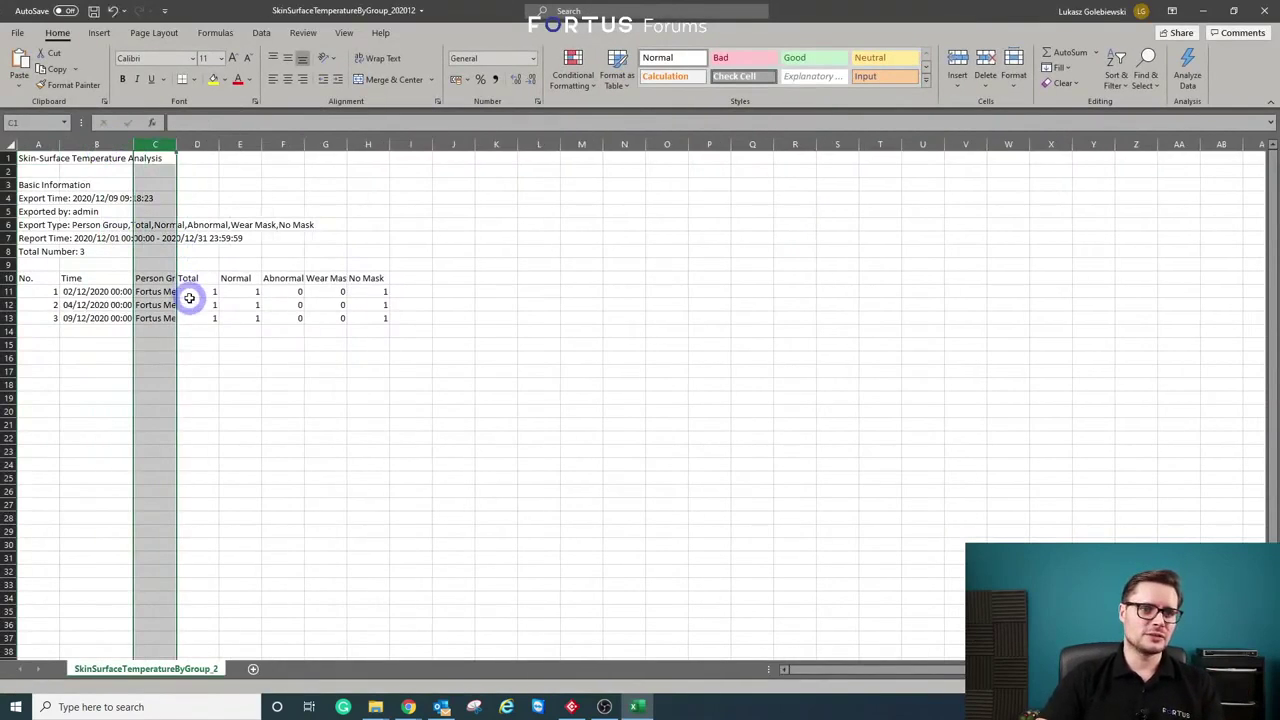
double_click(177, 144)
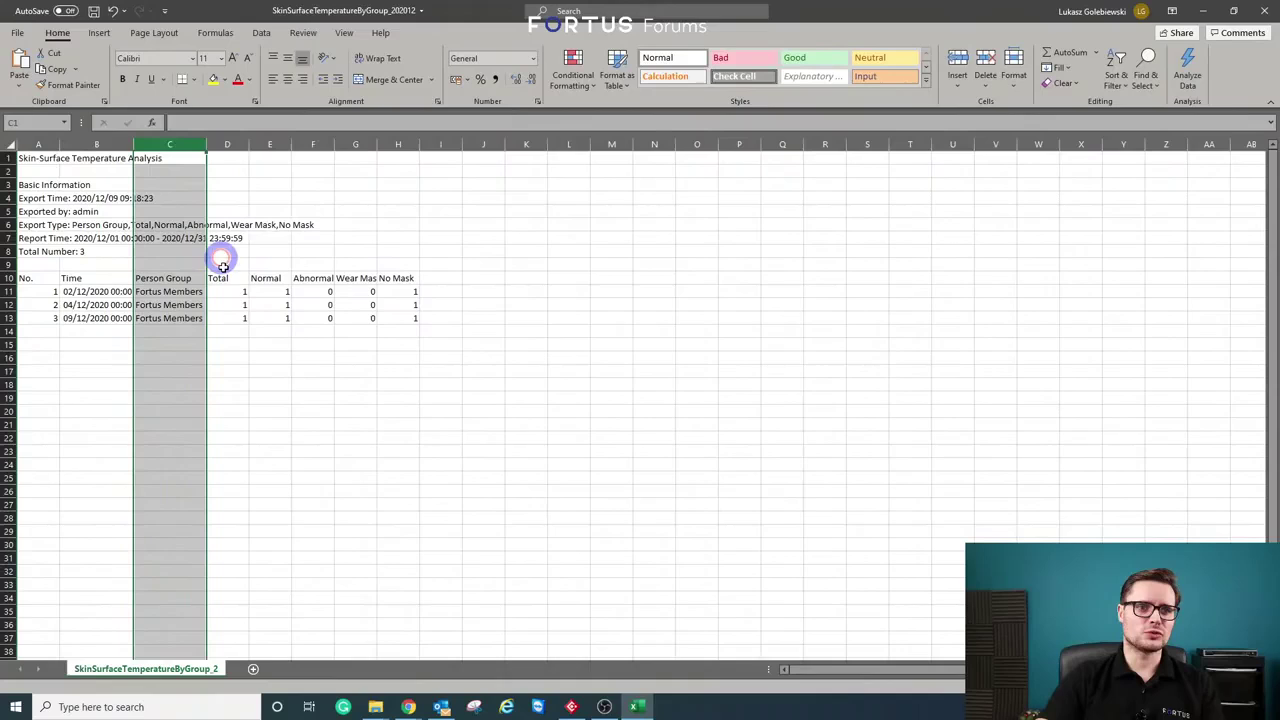
click(158, 304)
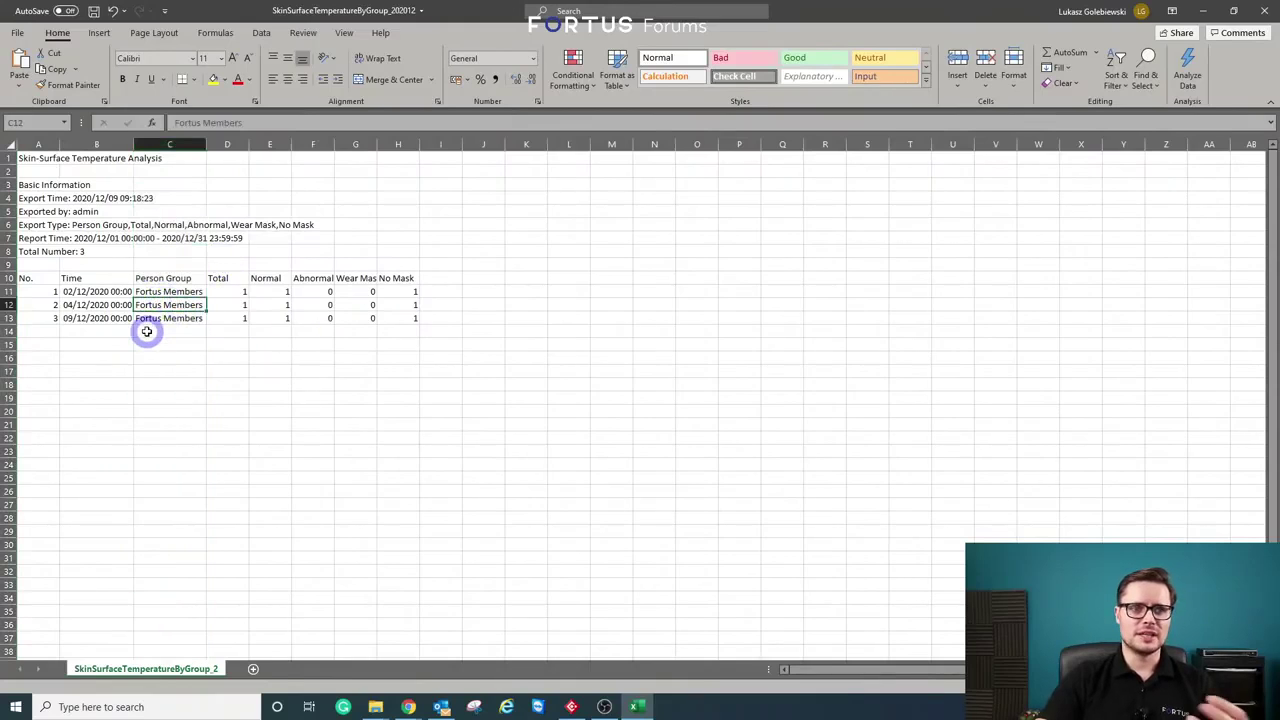
Close the SkinSurfaceTemperatureByGroup_202012 workbook without saving changes and return to the HikCentral Download Center
click(146, 331)
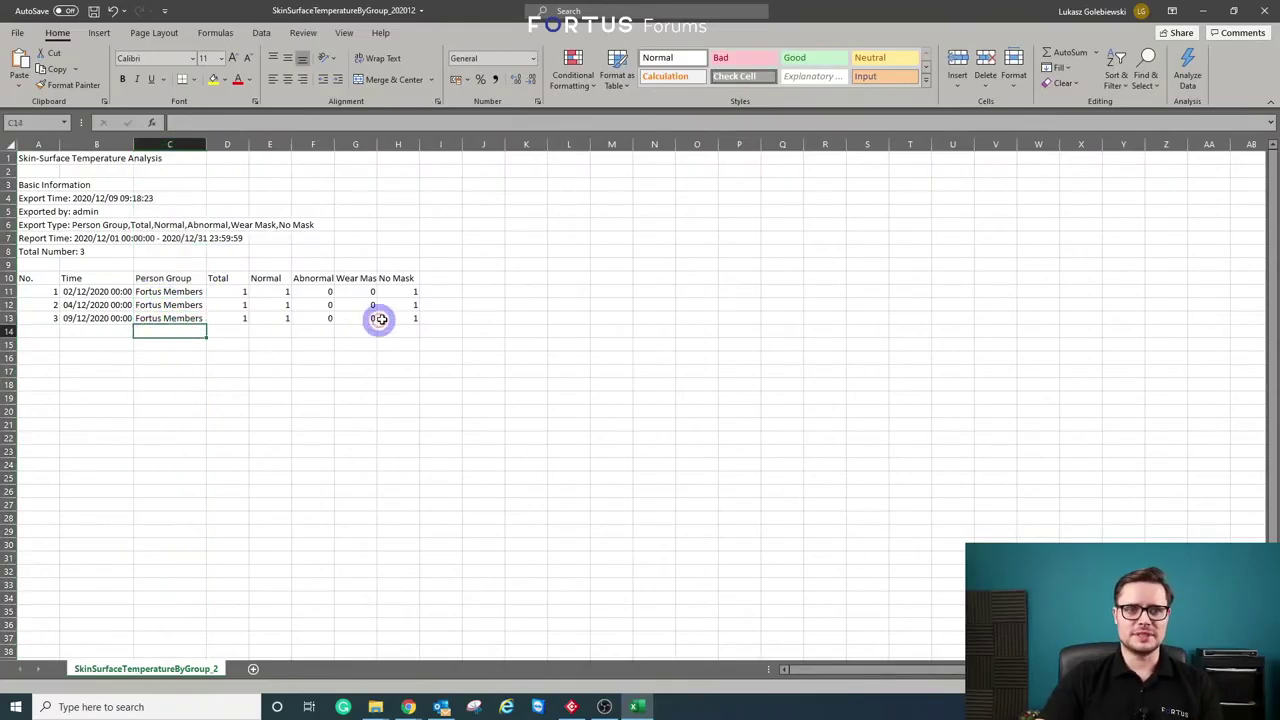
click(1265, 14)
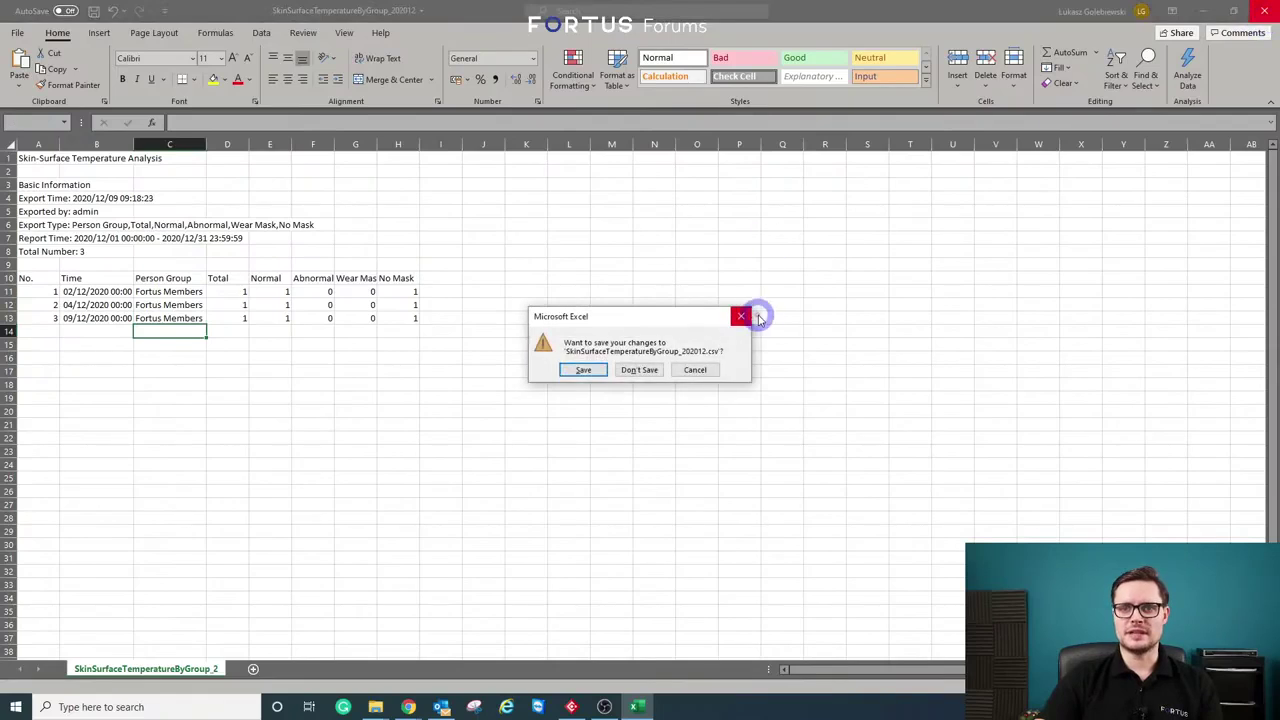
click(642, 369)
click(1257, 77)
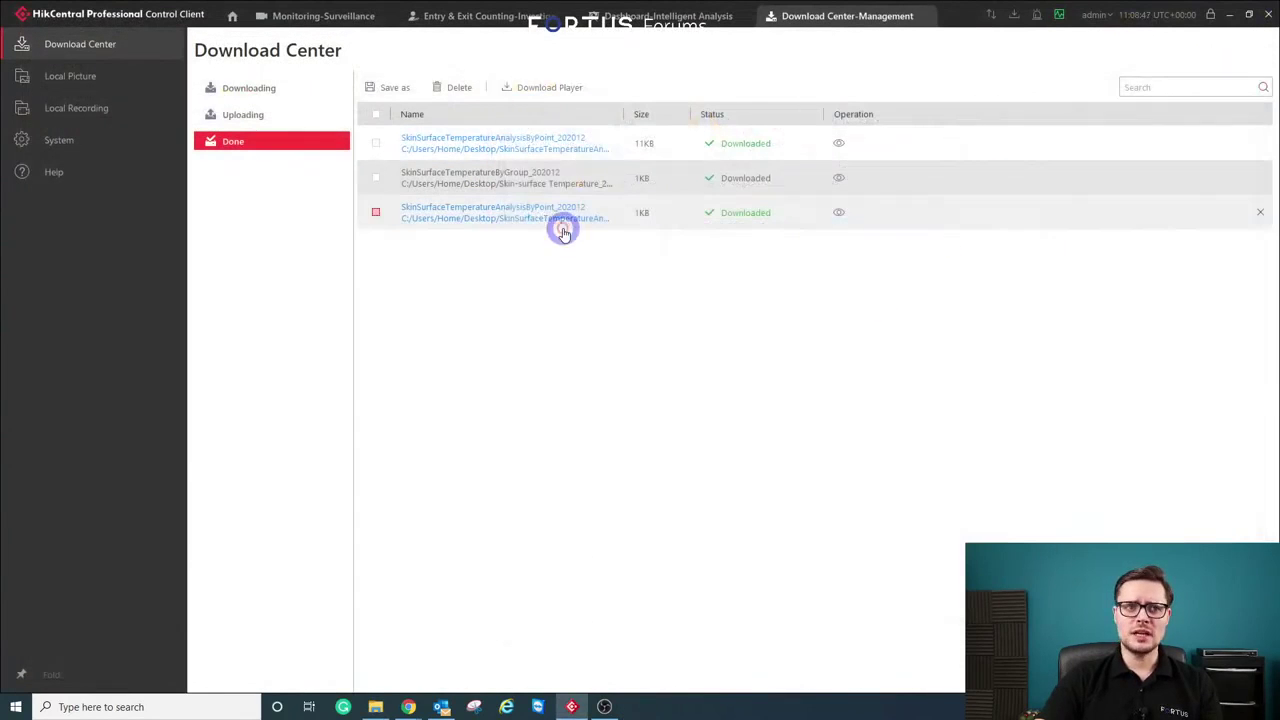
Open the Access Record Retrieval page from the home screen's access control retrieval functions
click(231, 18)
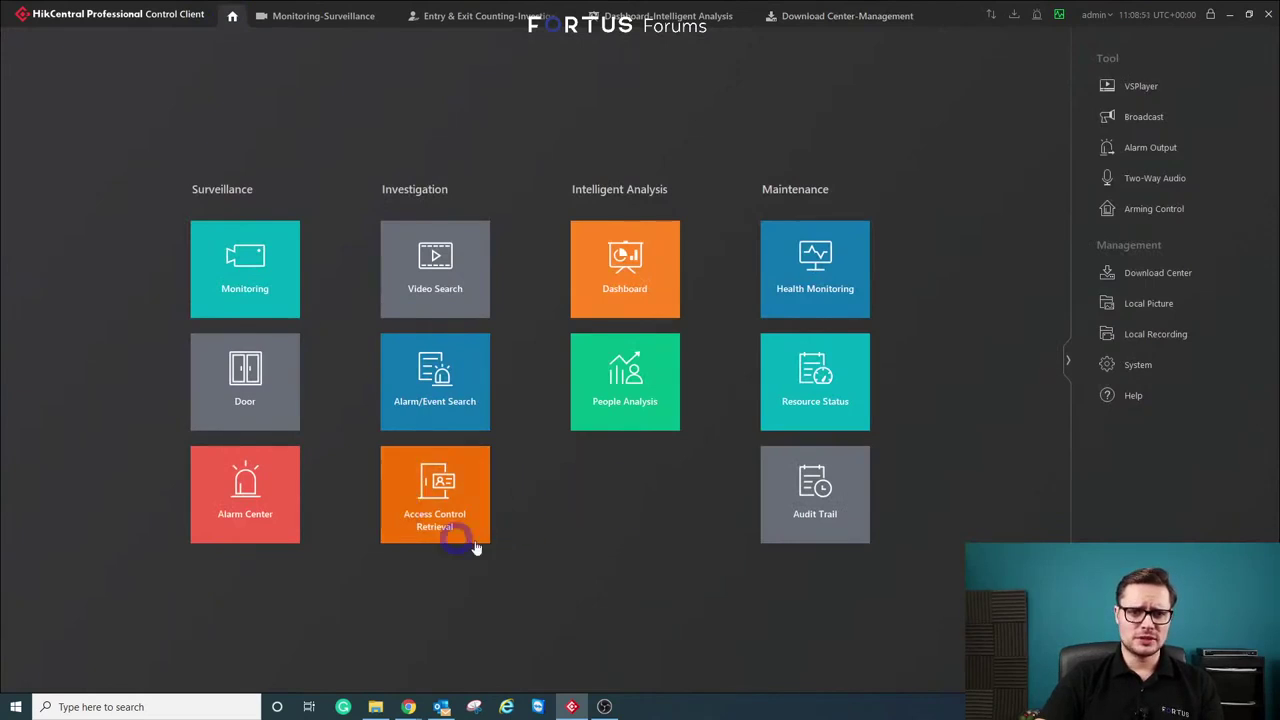
click(448, 519)
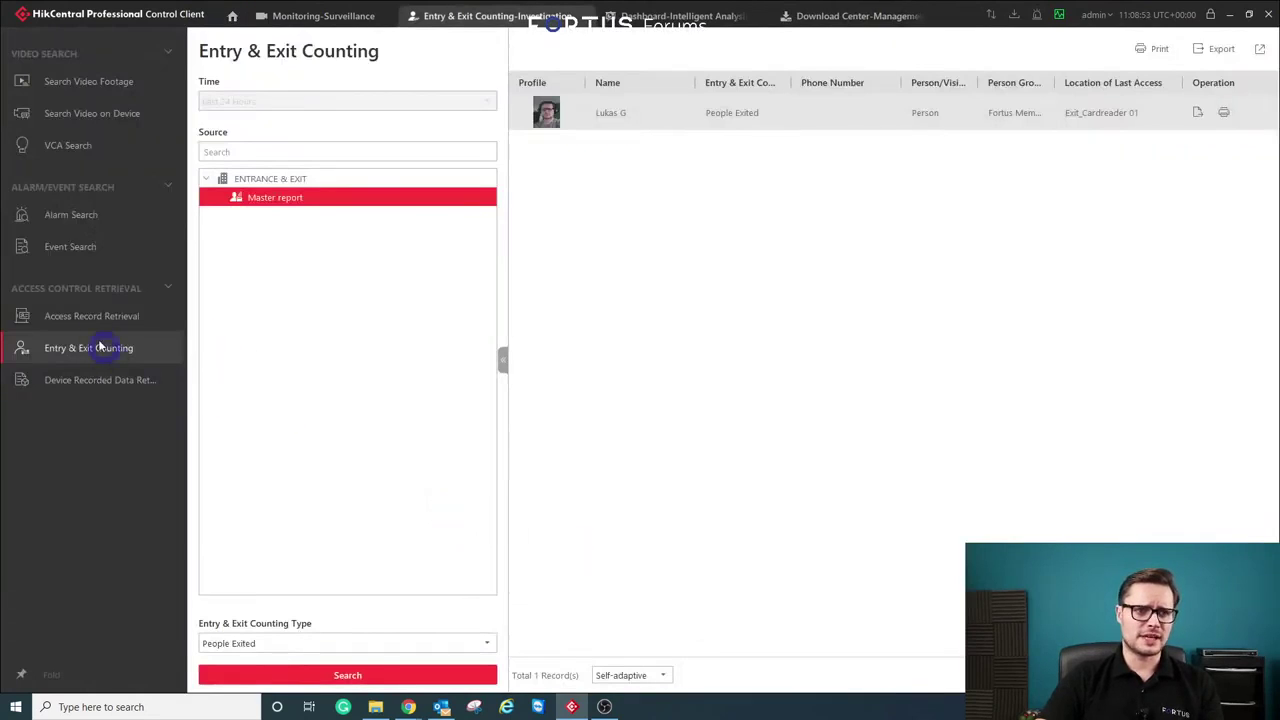
click(82, 316)
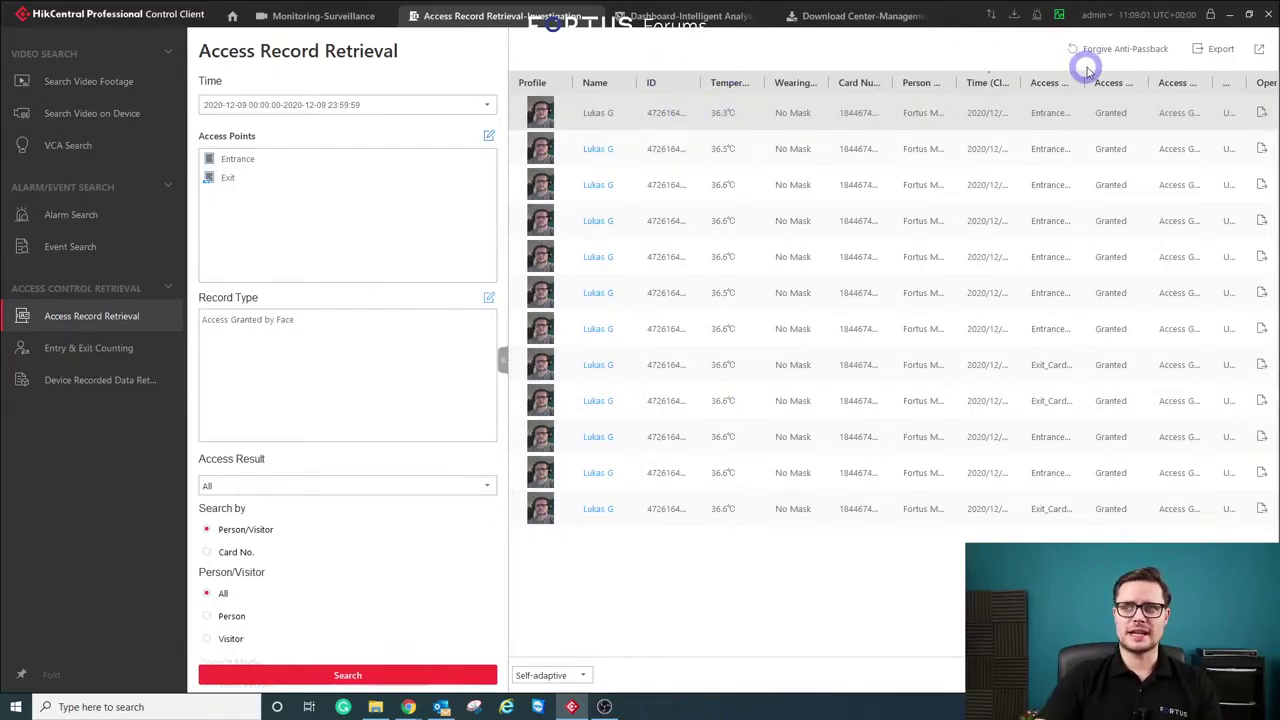
Export the access records in Excel format without pictures to the default path and open the downloaded file
click(1230, 56)
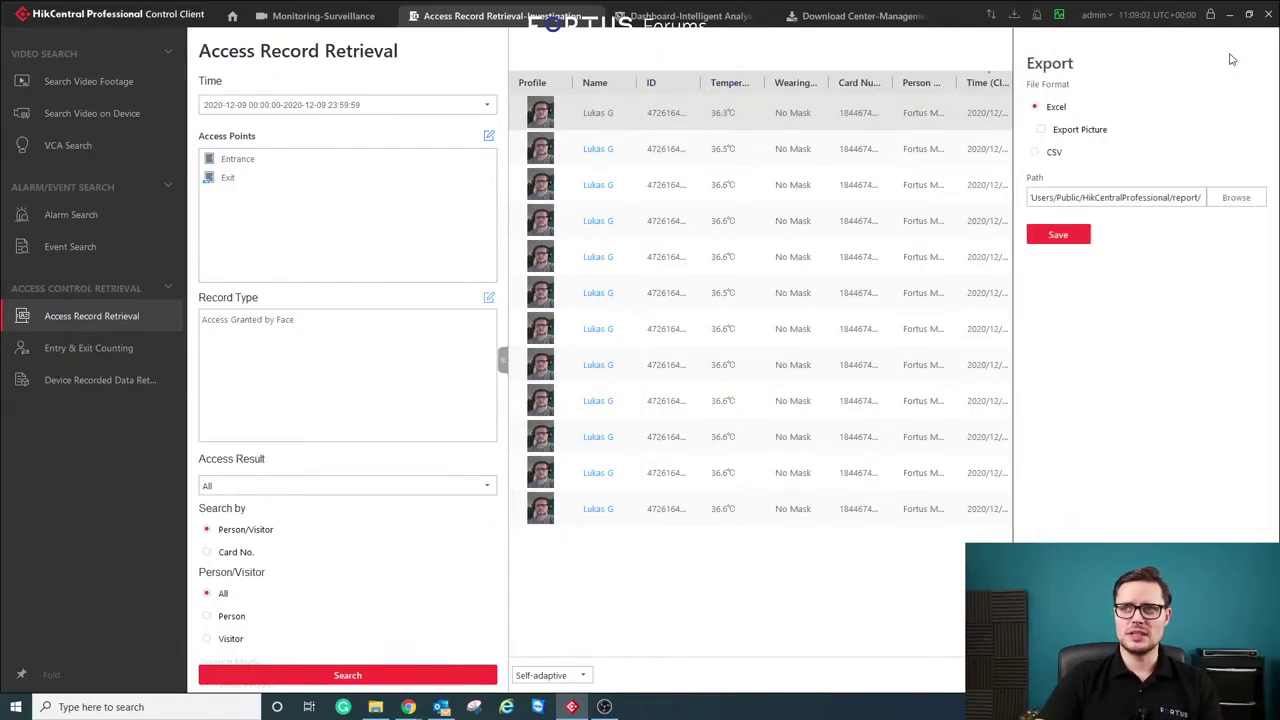
click(1097, 130)
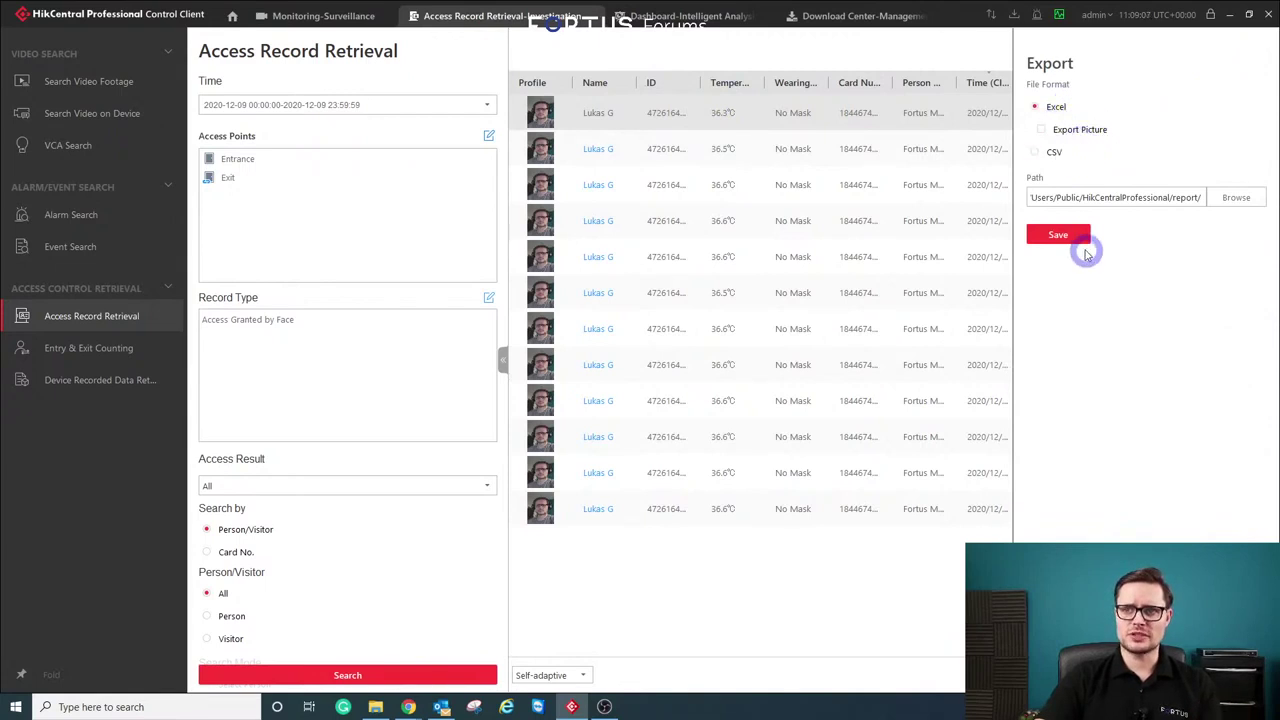
click(1074, 243)
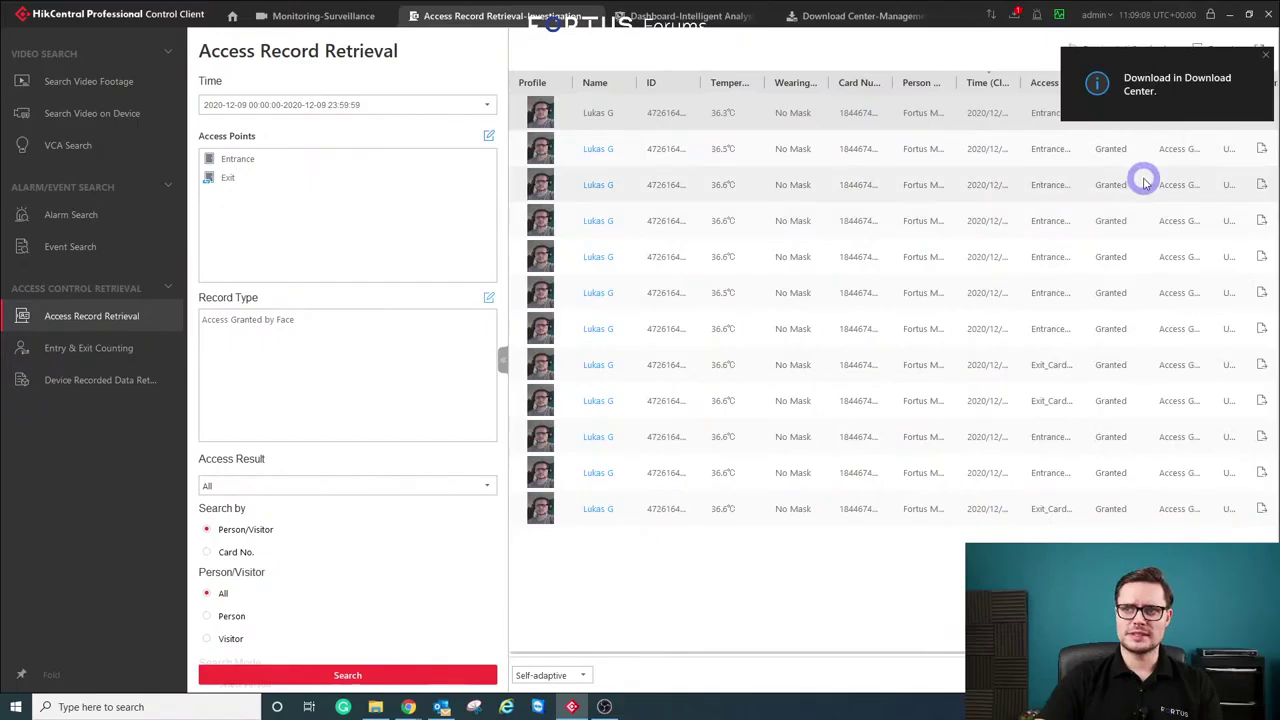
click(1015, 18)
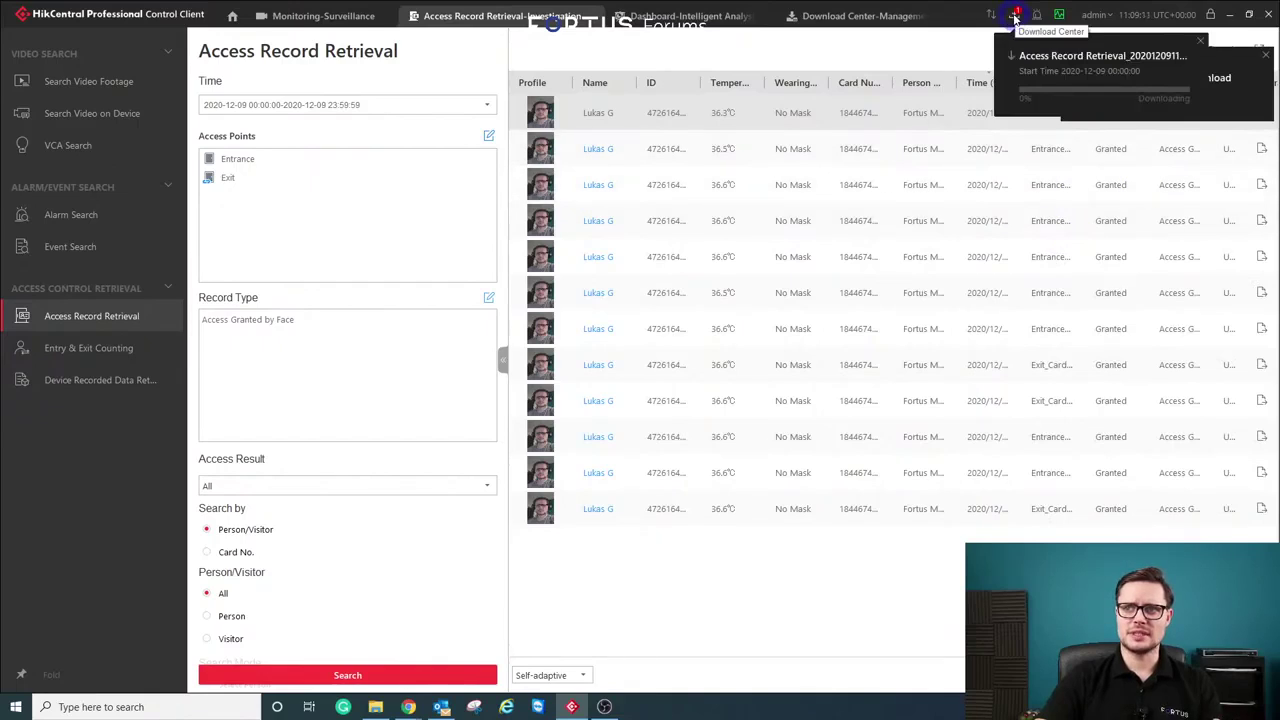
click(1181, 104)
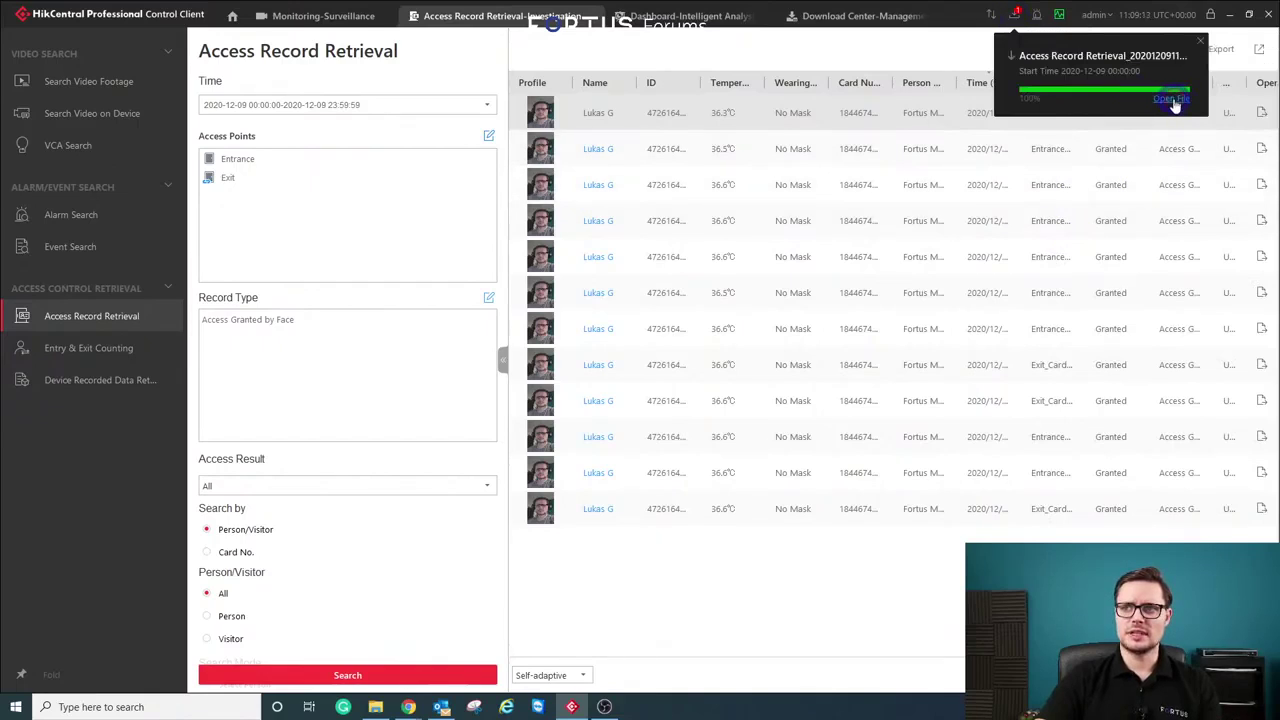
Examine the temperature, mask and access point columns in the exported records, then close the workbook and return to HikCentral's home page
scroll(434, 394, down, 2)
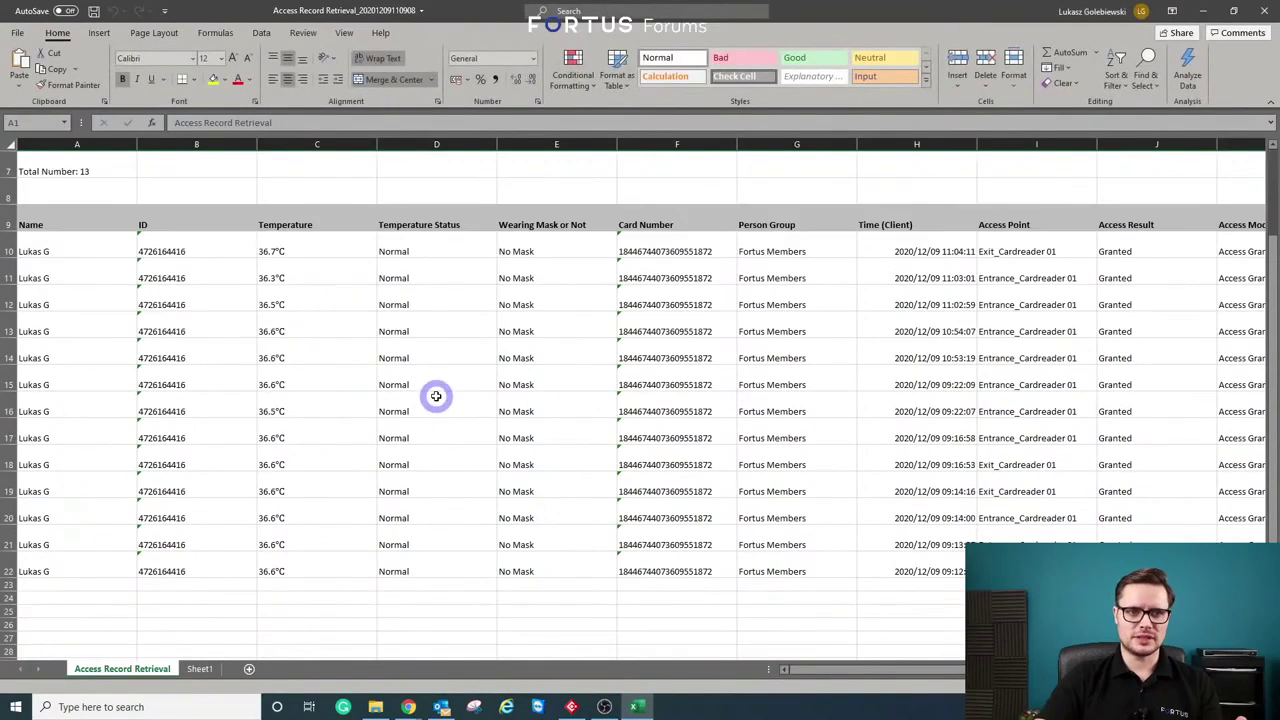
scroll(455, 405, down, 1)
scroll(440, 430, up, 2)
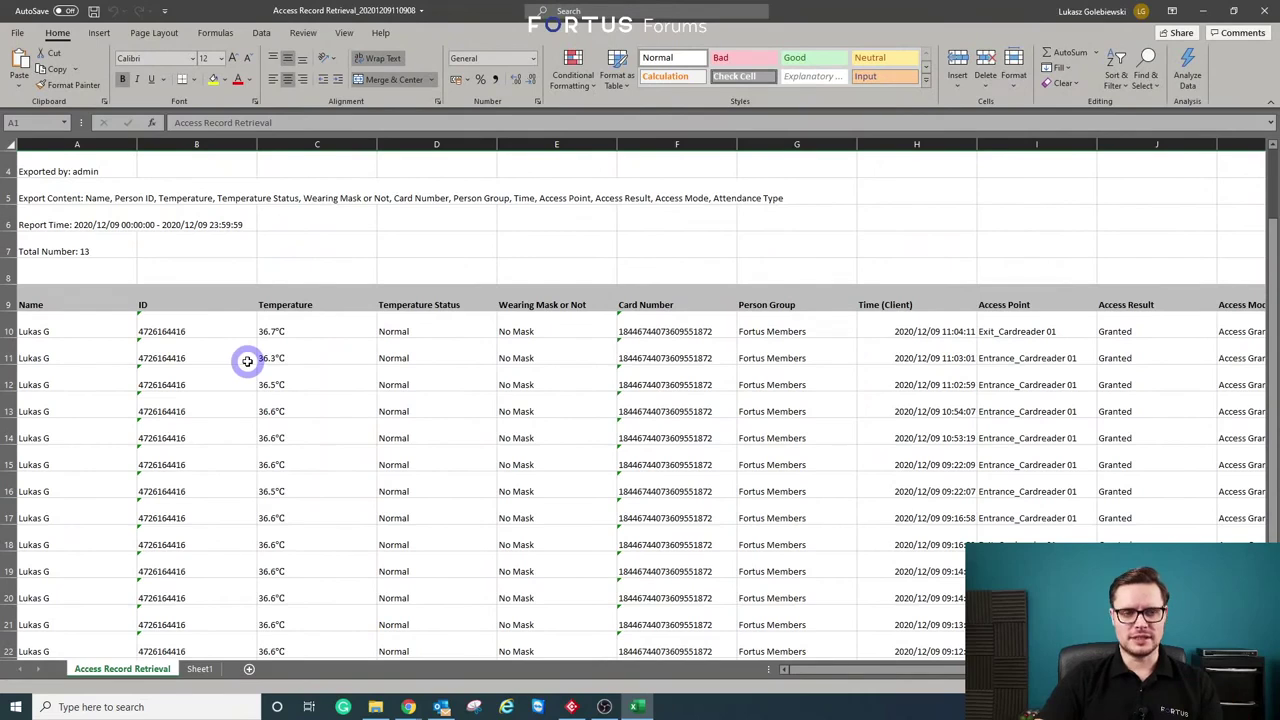
scroll(150, 365, down, 4)
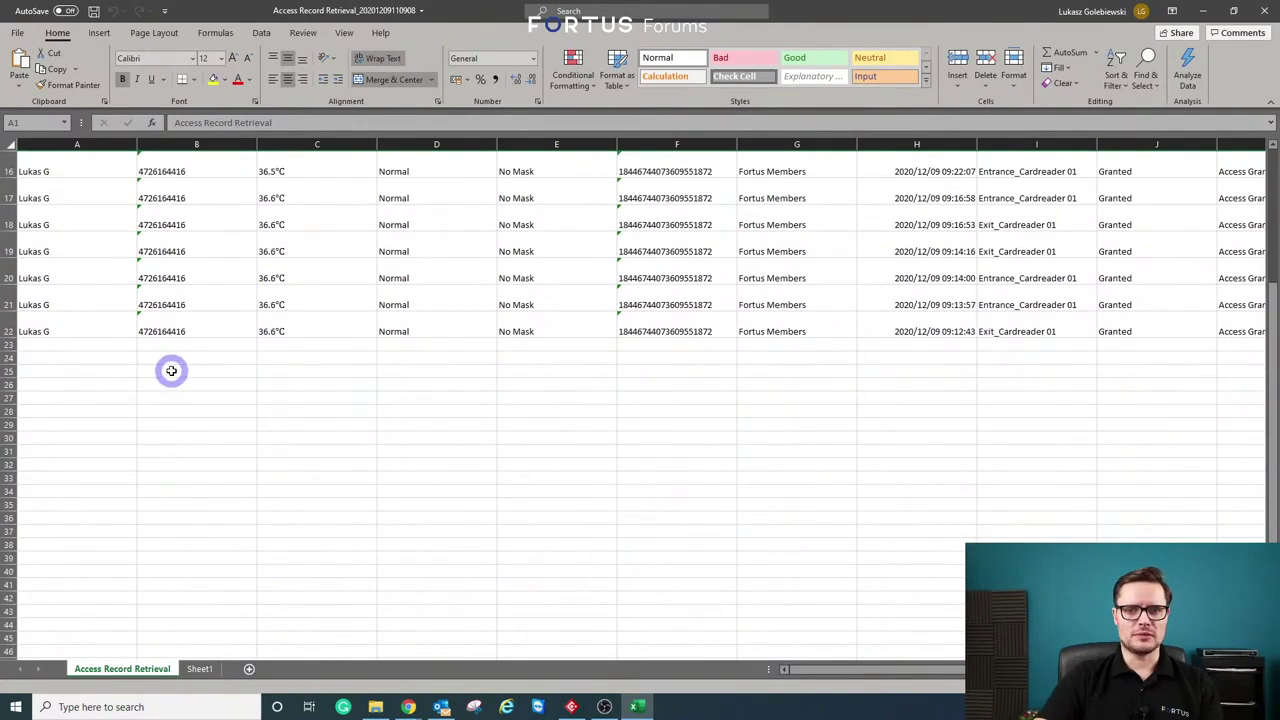
scroll(891, 329, up, 3)
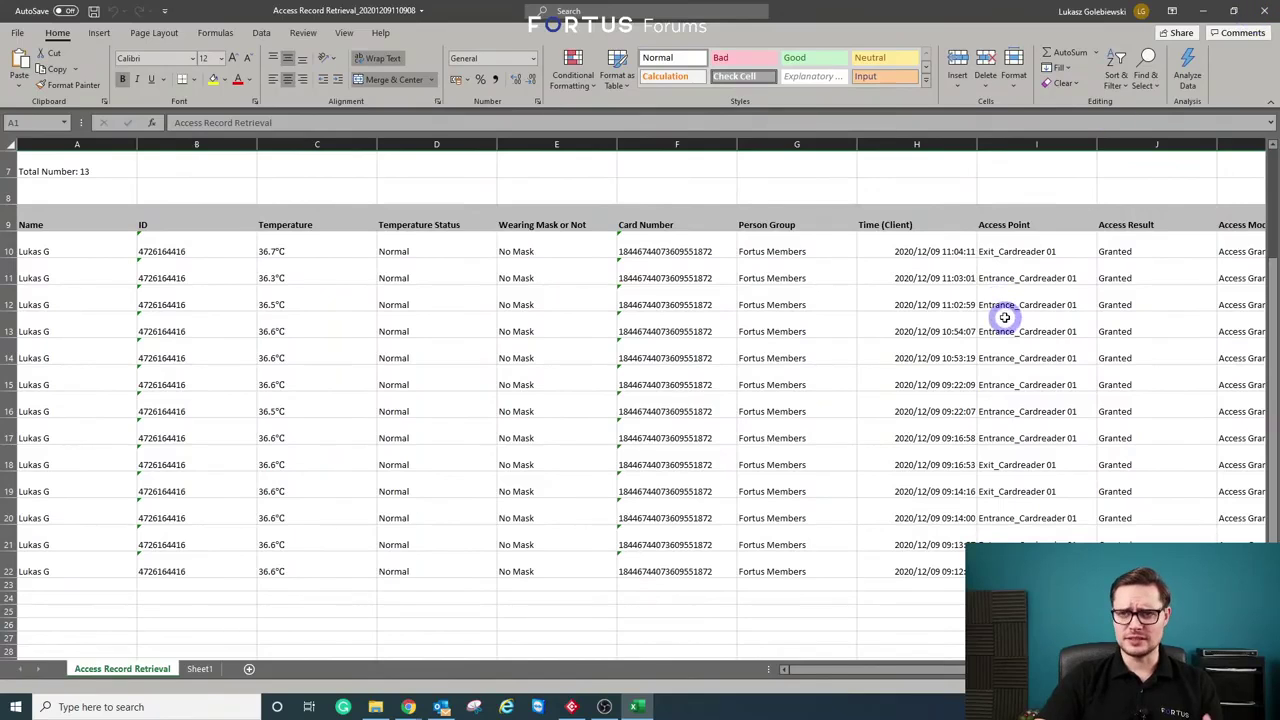
click(1257, 9)
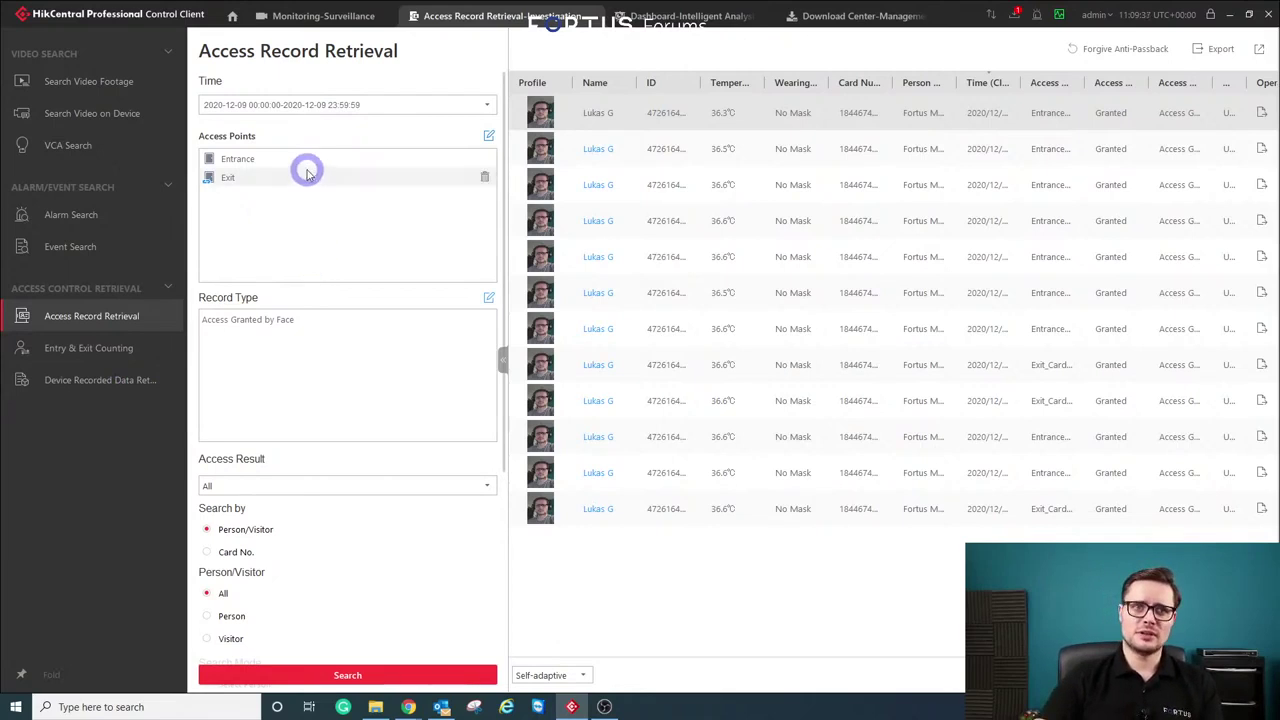
click(232, 16)
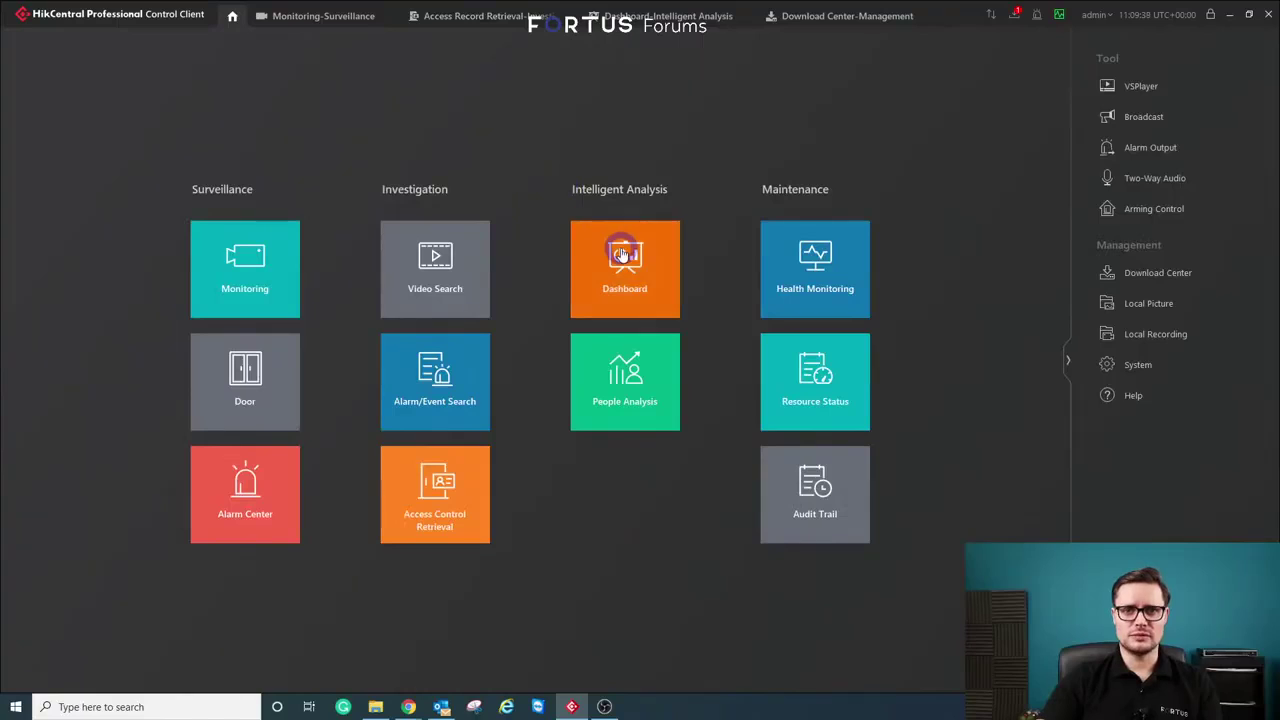